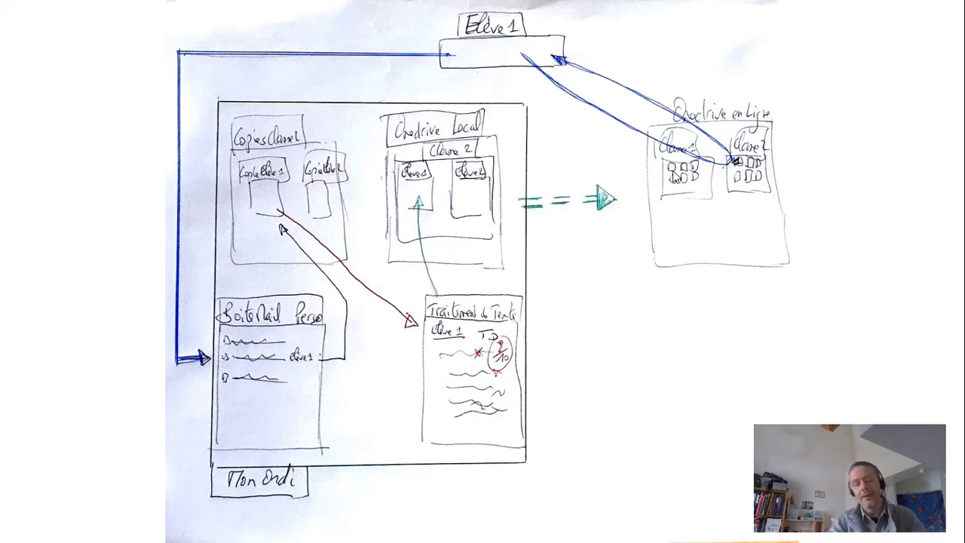
- Advance past the last slide so the slideshow ends and Présentation1 returns to Normal view
{"action": "left_click", "coordinate": [572, 290]}
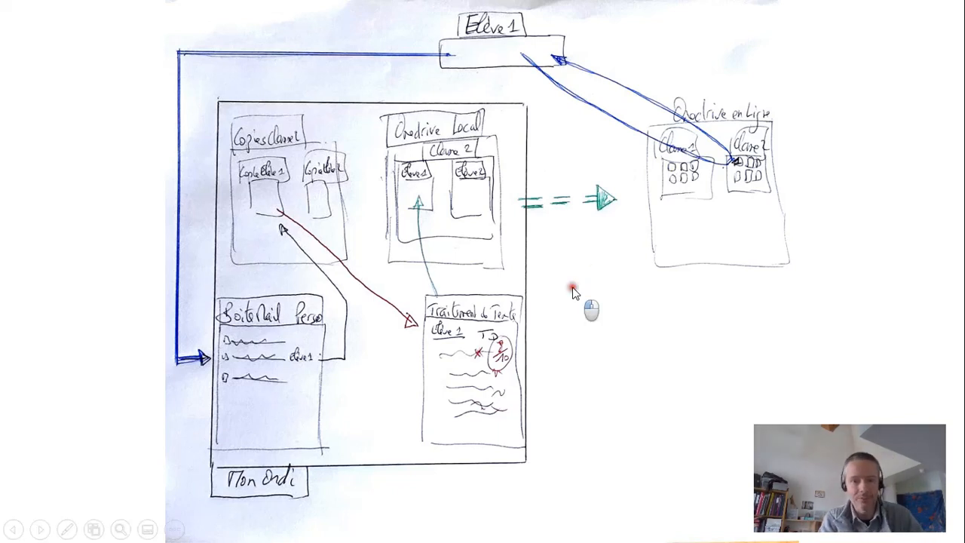
{"action": "left_click", "coordinate": [572, 290]}
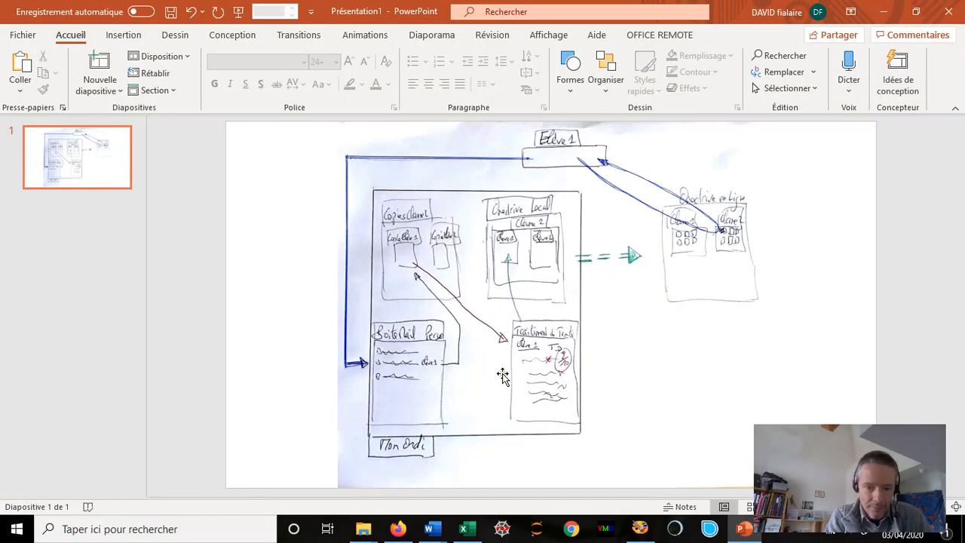
- In OneDrive's Classe Z folder, create and copy an editing link for the Elève 1 folder
{"action": "left_click", "coordinate": [398, 531]}
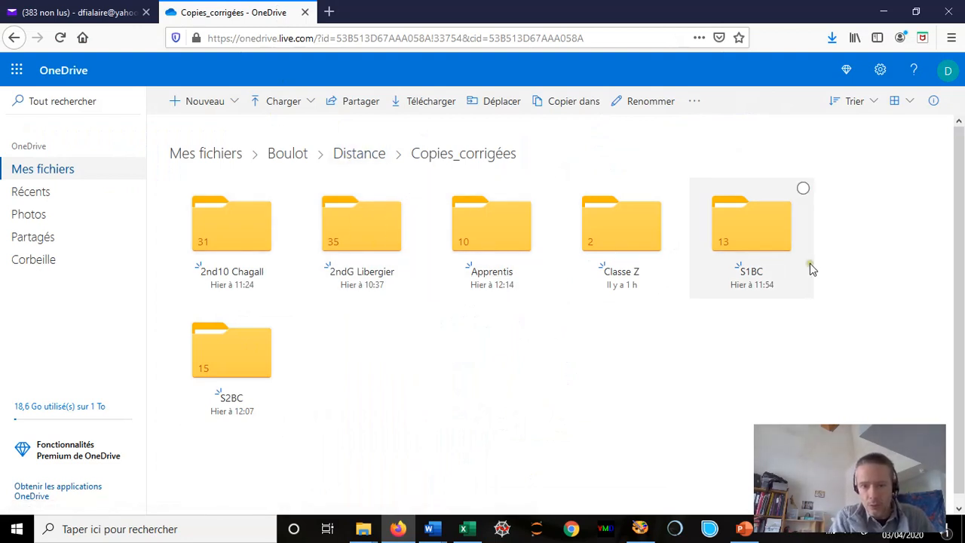
{"action": "left_click", "coordinate": [623, 273]}
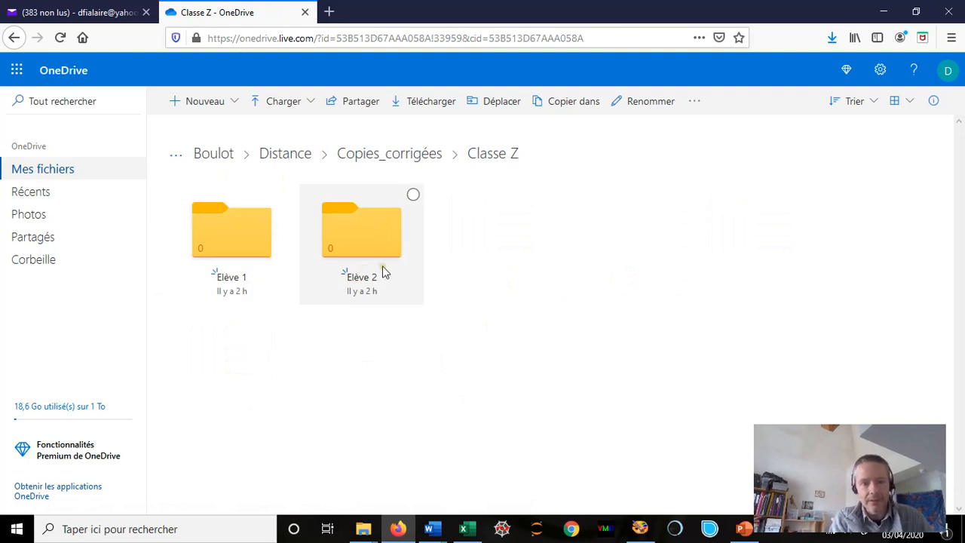
{"action": "left_click", "coordinate": [283, 196]}
{"action": "left_click", "coordinate": [194, 102]}
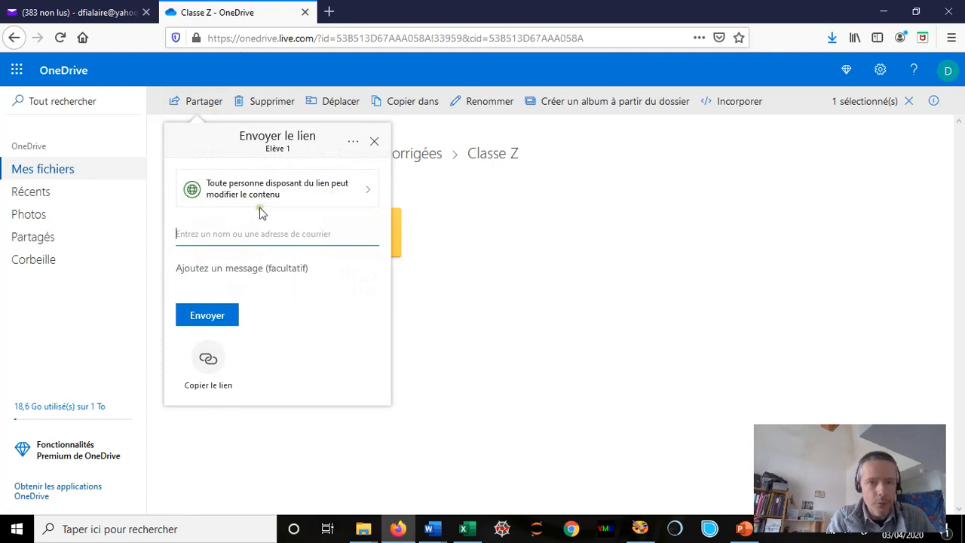
{"action": "left_click", "coordinate": [208, 365]}
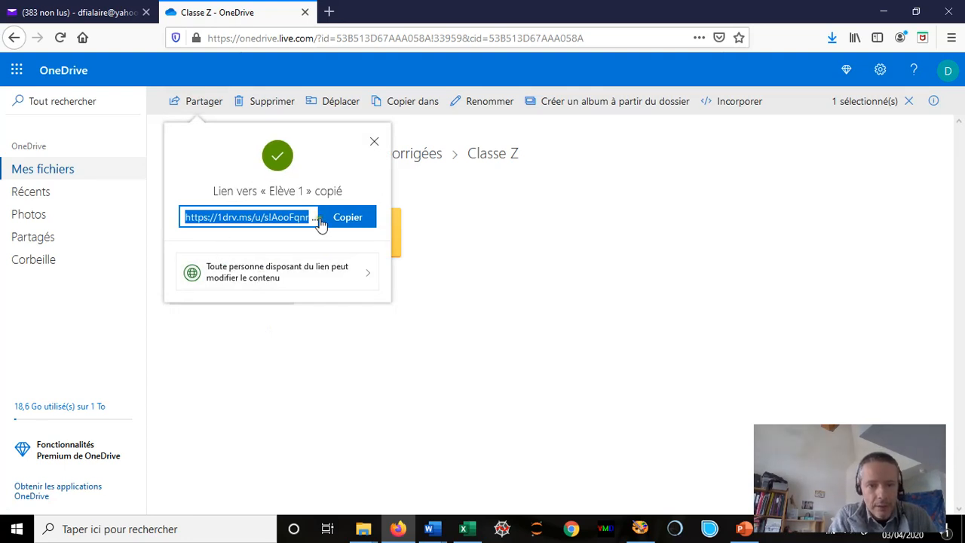
{"action": "left_click", "coordinate": [348, 223]}
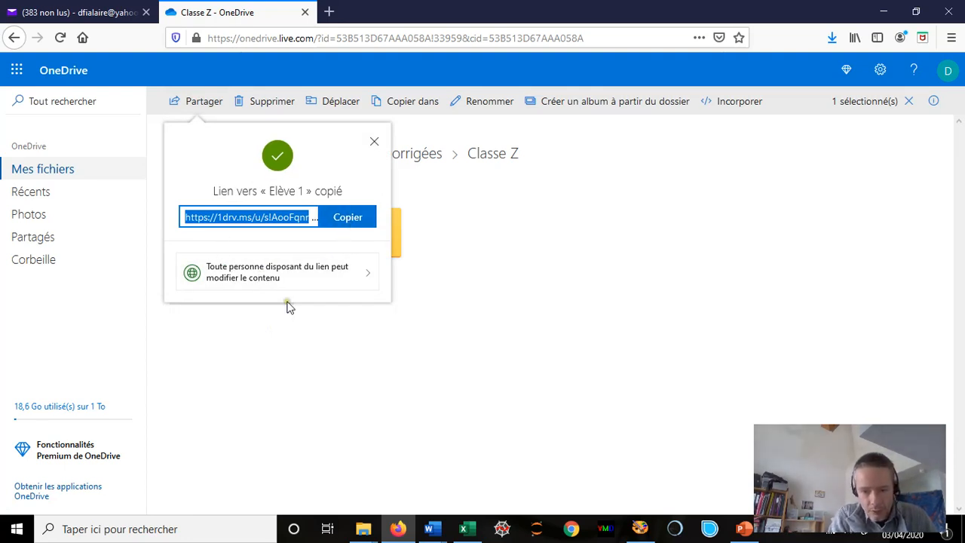
{"action": "left_click", "coordinate": [467, 530]}
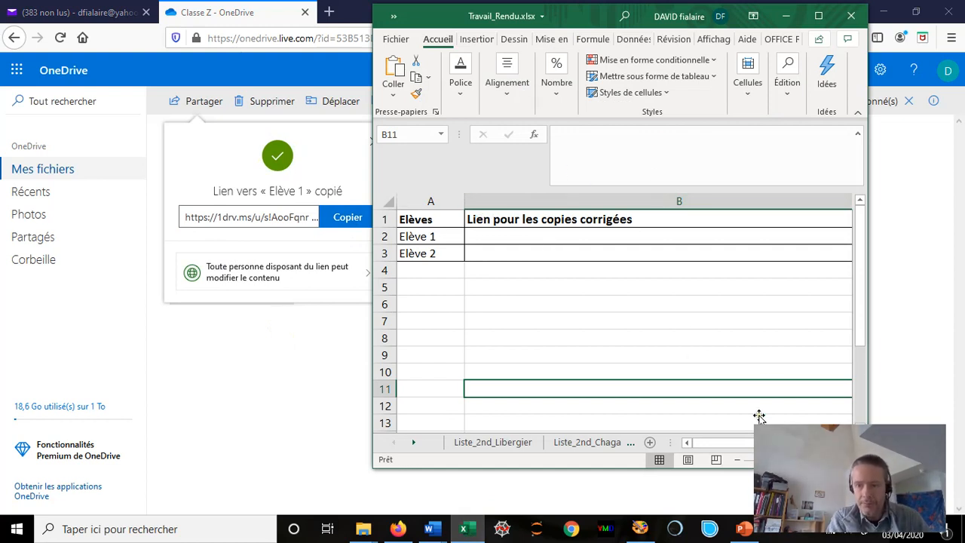
{"action": "left_click", "coordinate": [818, 15]}
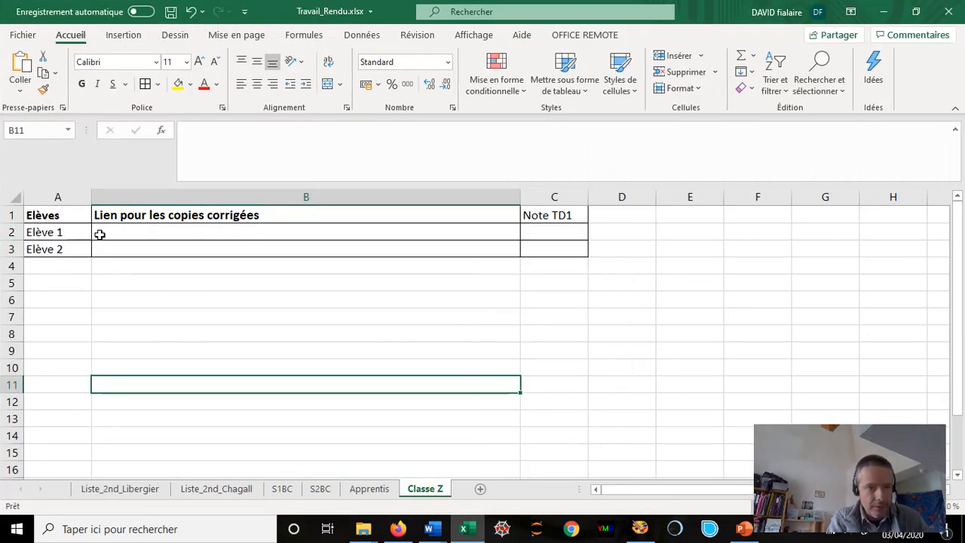
{"action": "double_click", "coordinate": [157, 233]}
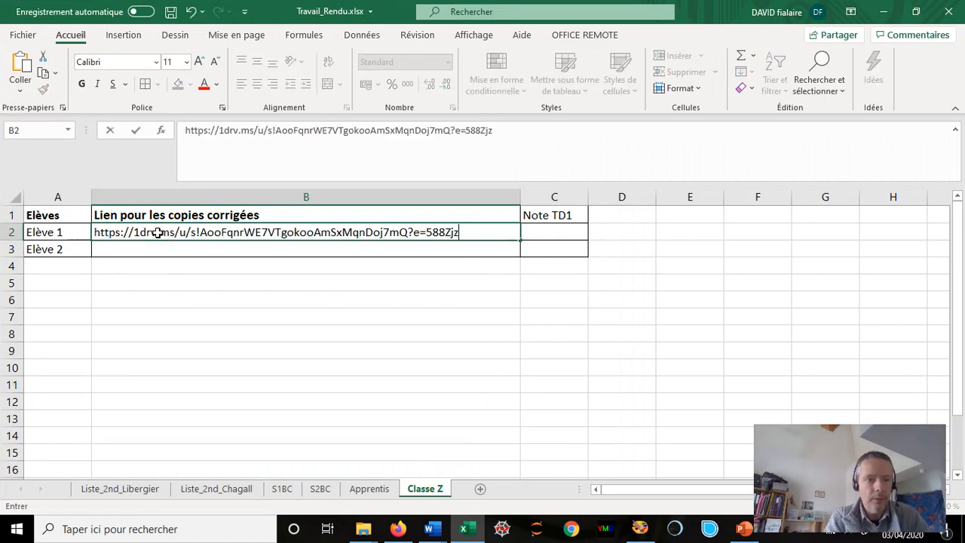
{"action": "key", "text": "Return"}
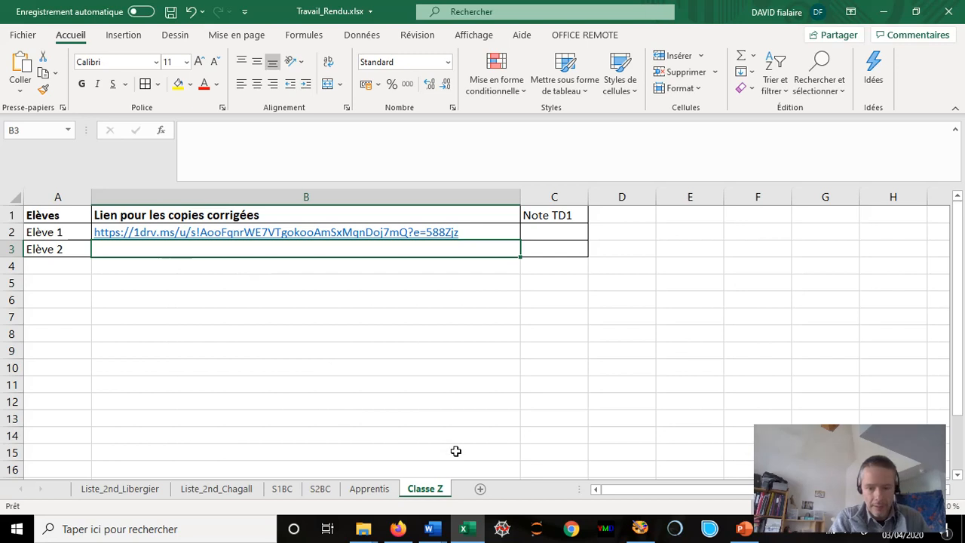
- Create and copy an editing link for the Elève 2 OneDrive folder instead of Elève 1
{"action": "left_click", "coordinate": [398, 528]}
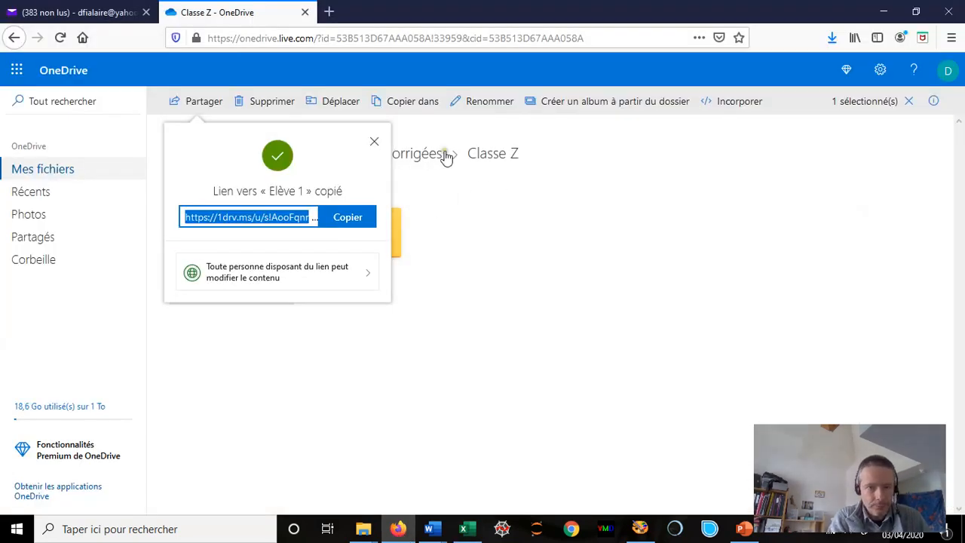
{"action": "left_click", "coordinate": [375, 142]}
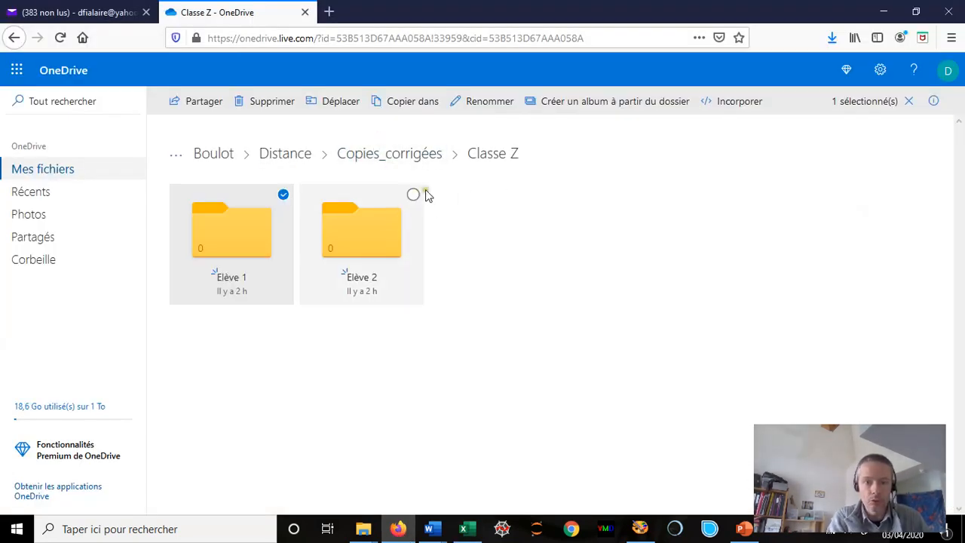
{"action": "left_click", "coordinate": [283, 196]}
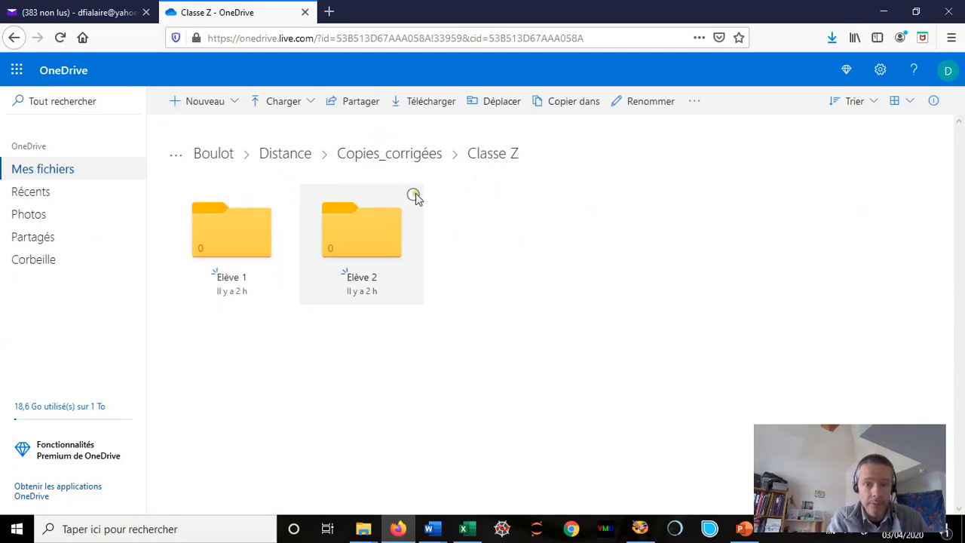
{"action": "left_click", "coordinate": [413, 195]}
{"action": "left_click", "coordinate": [203, 101]}
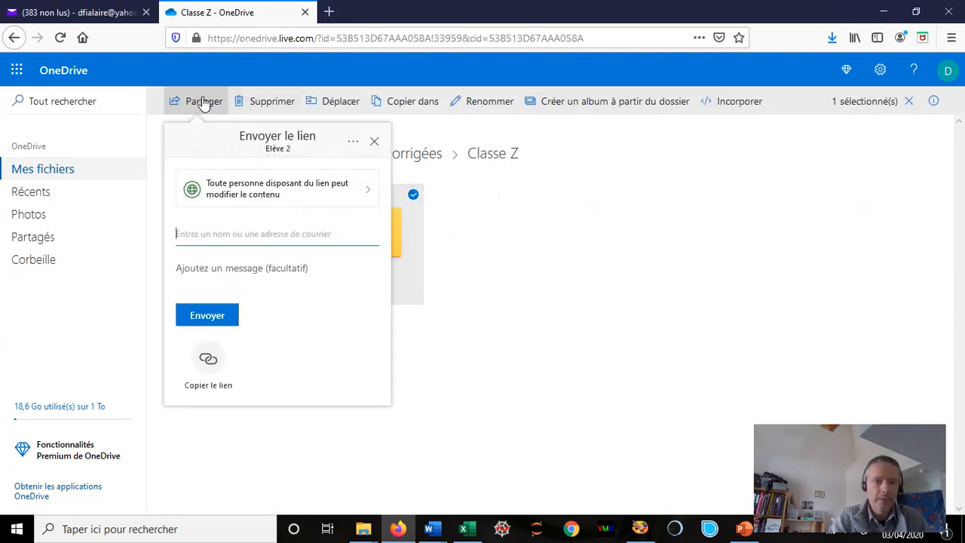
{"action": "left_click", "coordinate": [208, 367]}
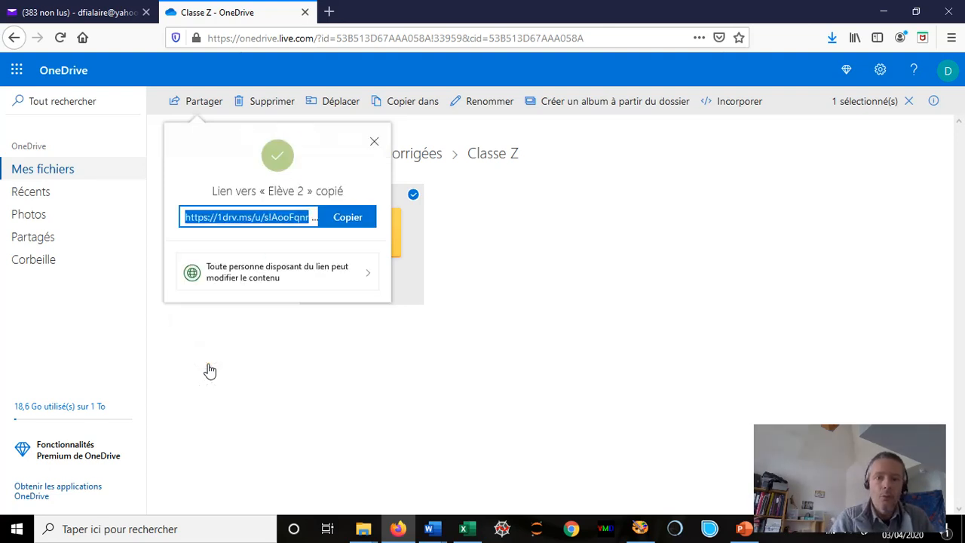
{"action": "left_click", "coordinate": [347, 217]}
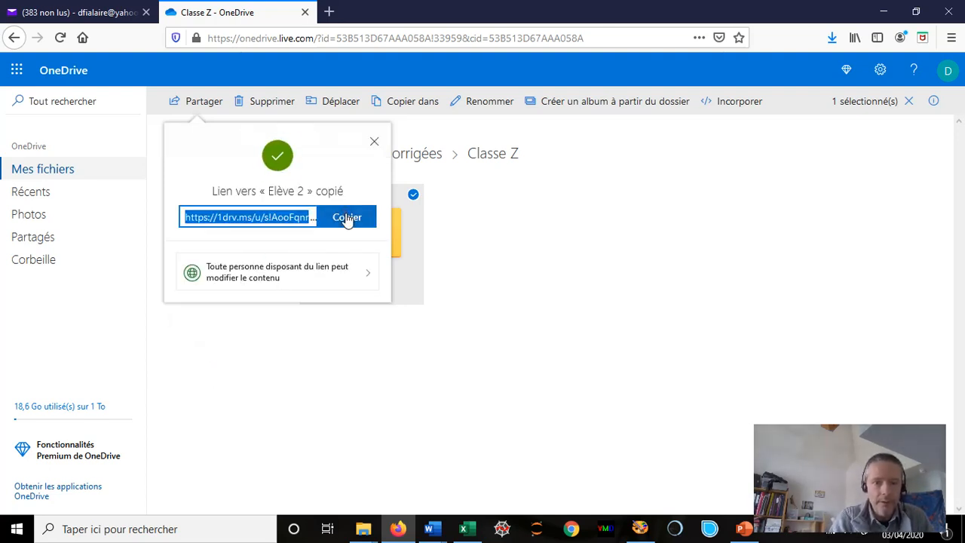
{"action": "left_click", "coordinate": [346, 217]}
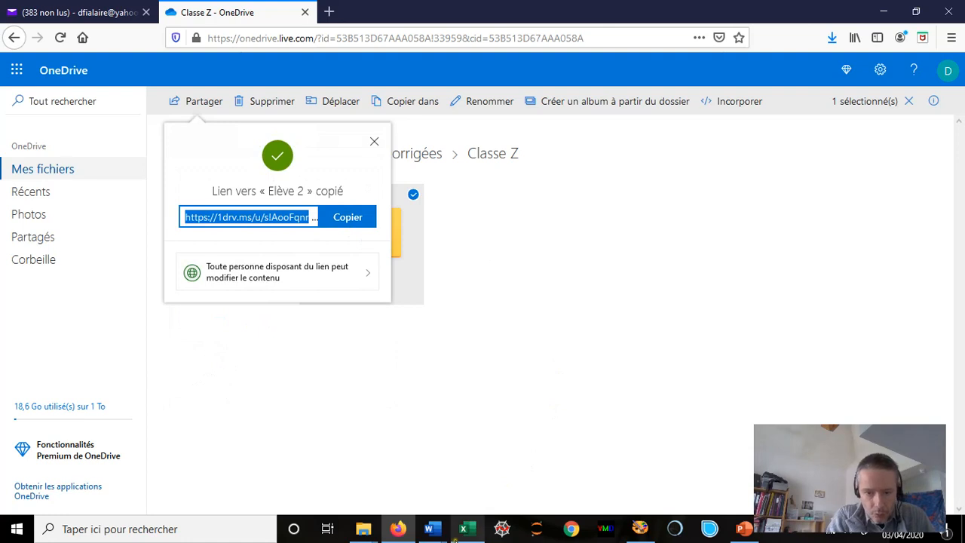
{"action": "left_click", "coordinate": [461, 531]}
{"action": "double_click", "coordinate": [204, 248]}
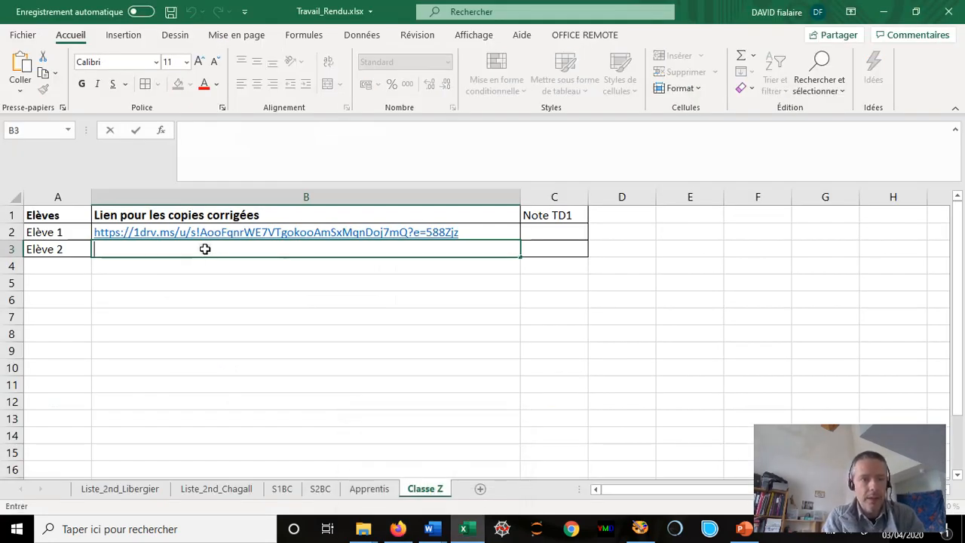
- Paste Elève 2's folder link into B3, then dismiss OneDrive's link-copied confirmation
{"action": "key", "text": "ctrl+v"}
{"action": "key", "text": "Return"}
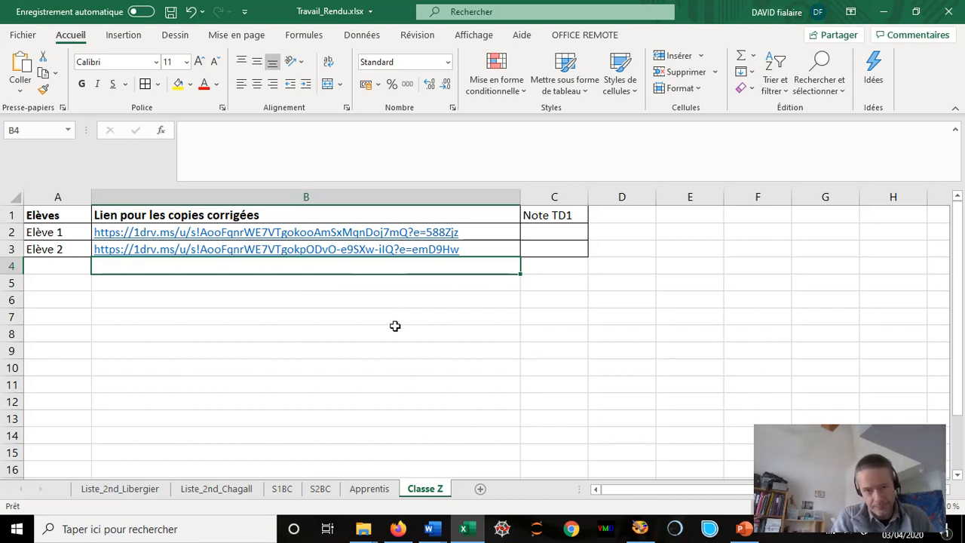
{"action": "left_click", "coordinate": [398, 528]}
{"action": "left_click", "coordinate": [374, 144]}
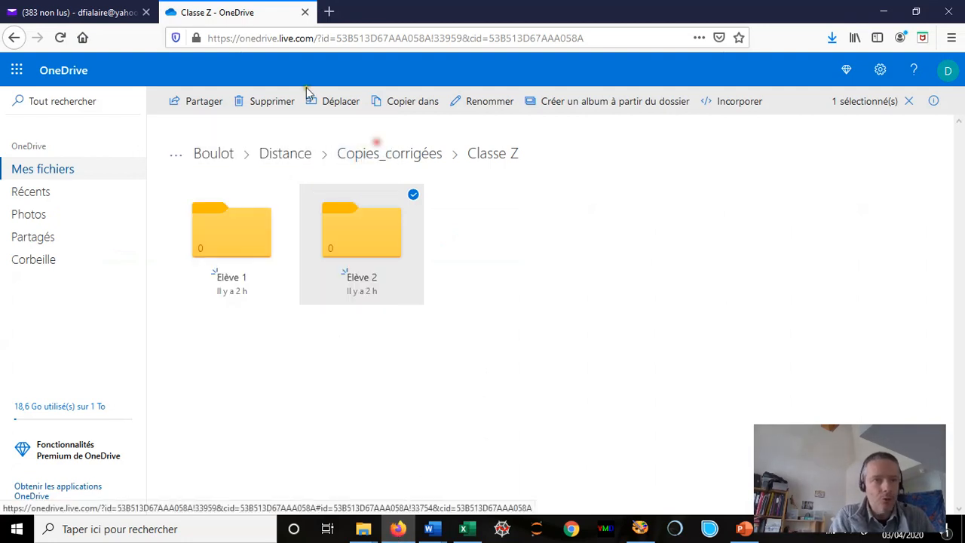
- Discard the old Yahoo Mail draft and start a new message to Elève 1
{"action": "left_click", "coordinate": [73, 11]}
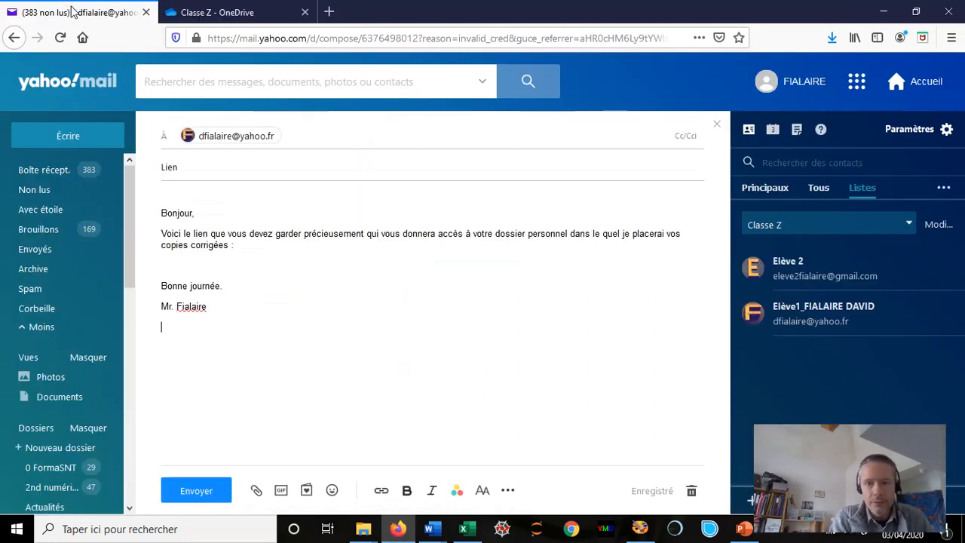
{"action": "left_click", "coordinate": [692, 492]}
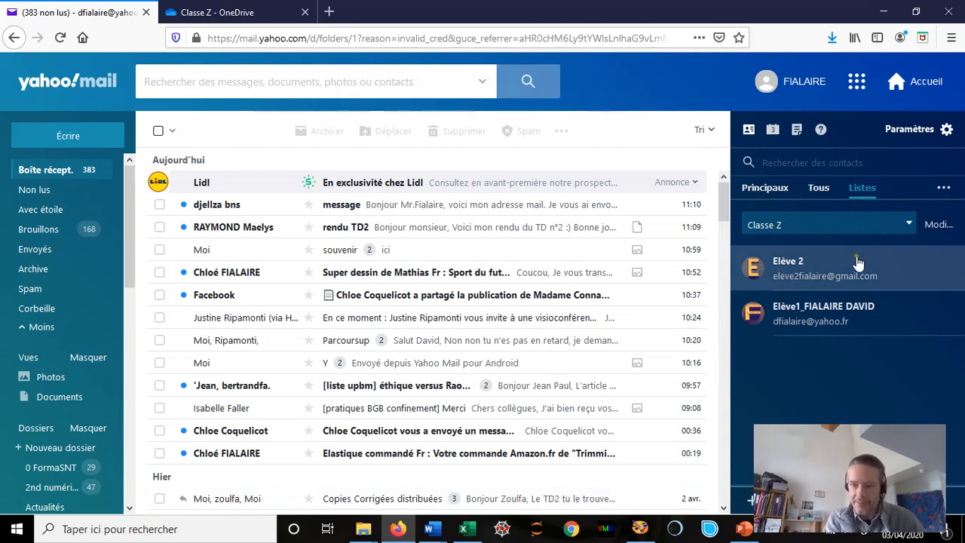
{"action": "left_click", "coordinate": [802, 324]}
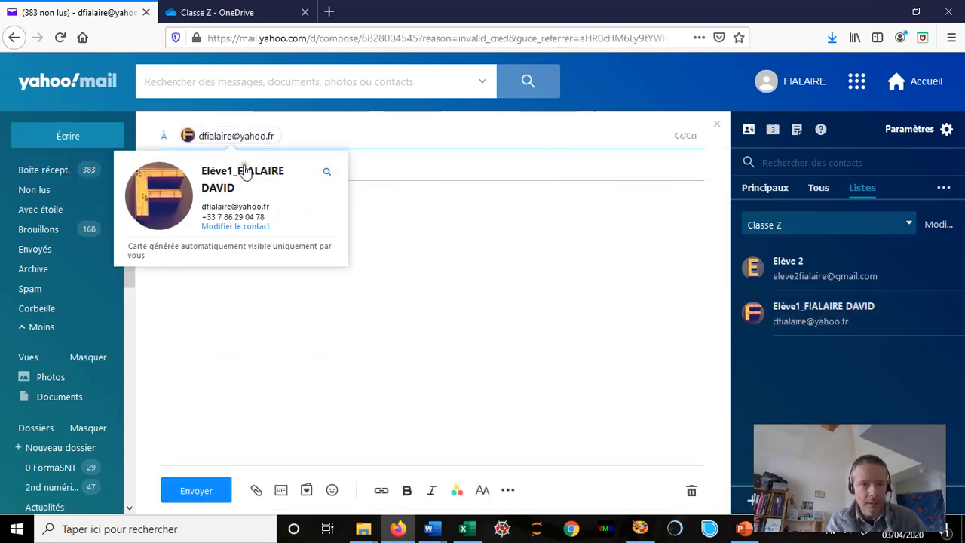
- Give the email subject Lien and paste the folder explanation from Word, correcting 'le quel' to 'lequel'
{"action": "left_click", "coordinate": [431, 169]}
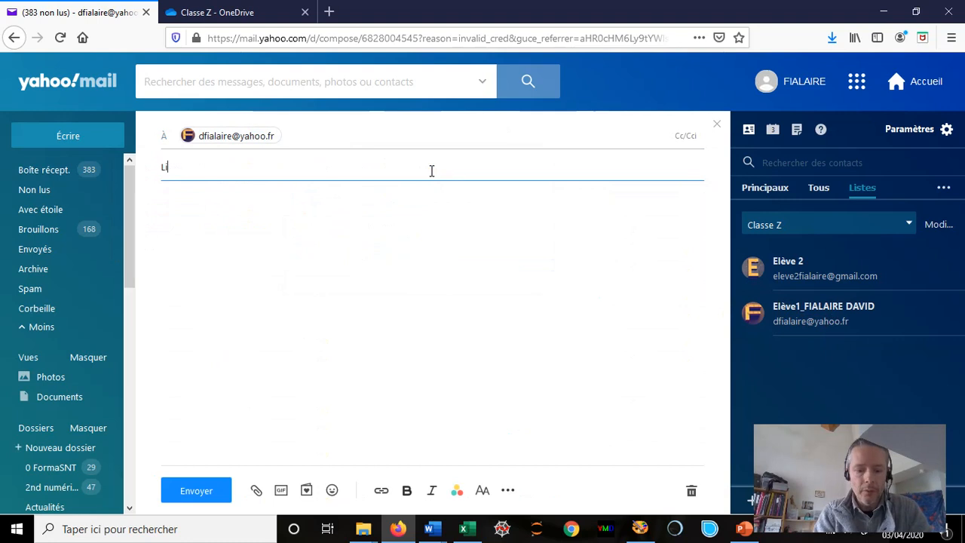
{"action": "left_click", "coordinate": [382, 300]}
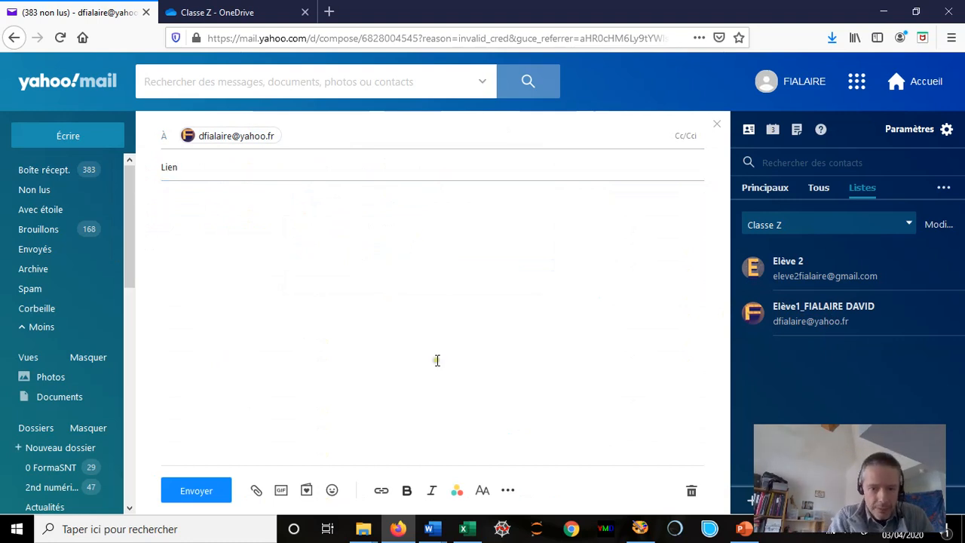
{"action": "mouse_move", "coordinate": [431, 530]}
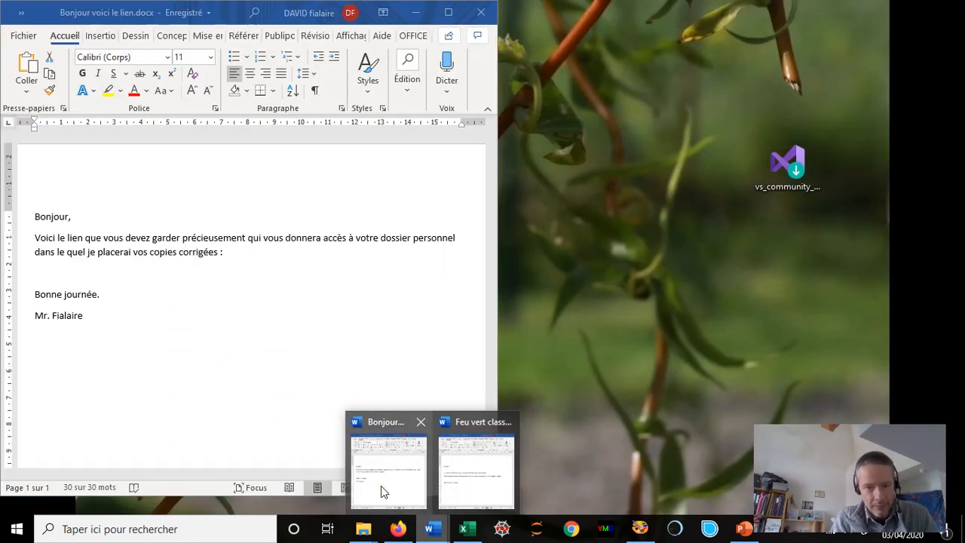
{"action": "left_click", "coordinate": [382, 490]}
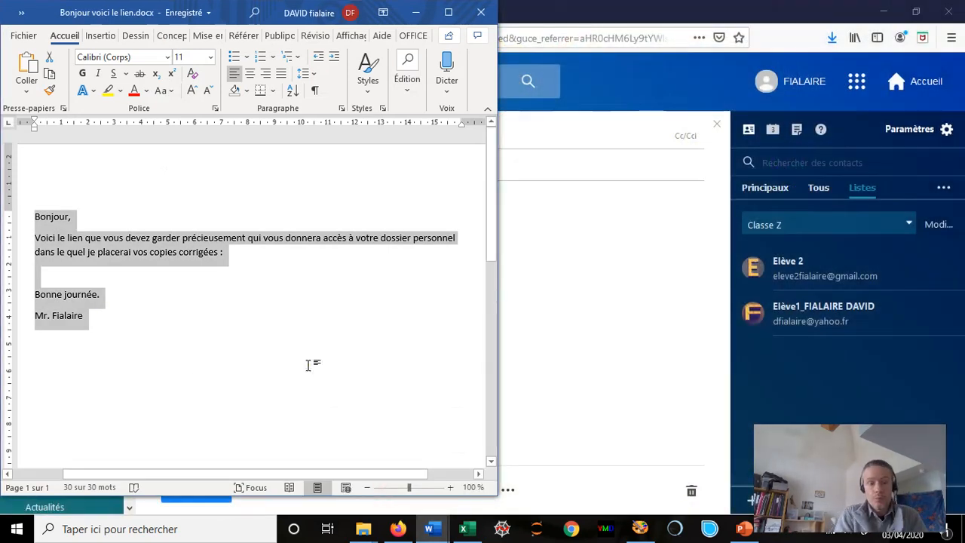
{"action": "left_click", "coordinate": [550, 309]}
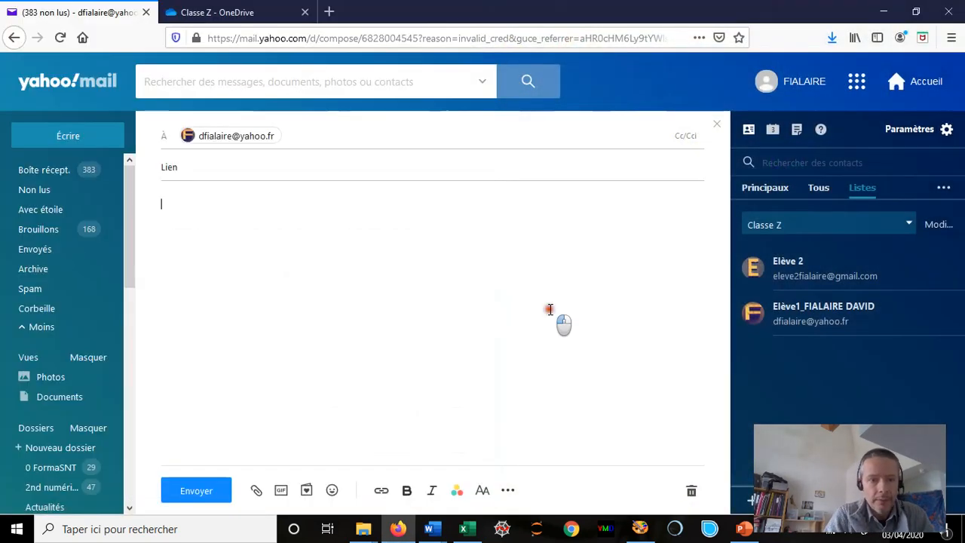
{"action": "type", "text": "Bonjour, Voici le lien que vous devez garder précieusement qui vous donnera accès à votre dossier personnel dans le quel je placerai vos copies corrigées :  Bonne journée. Mr. Fialaire"}
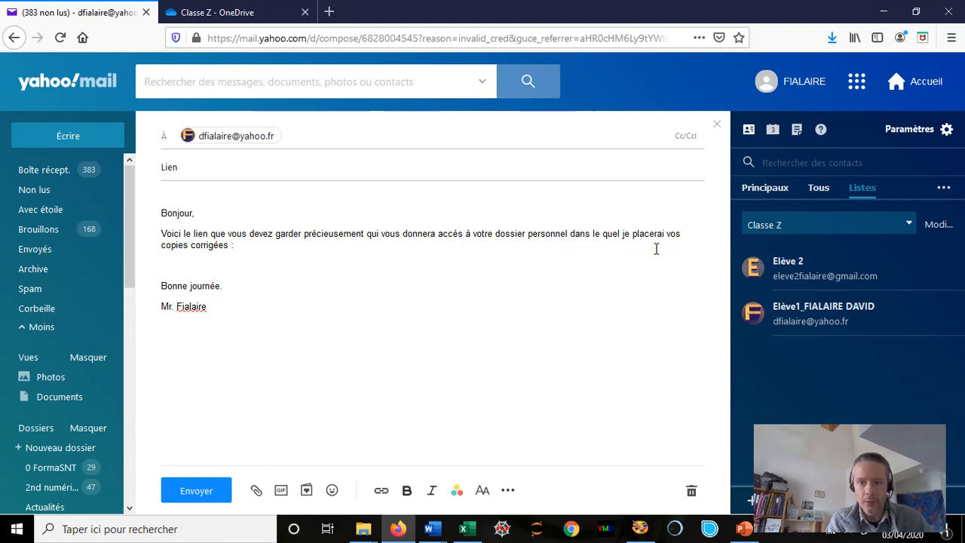
{"action": "left_click", "coordinate": [604, 233]}
{"action": "key", "text": "BackSpace"}
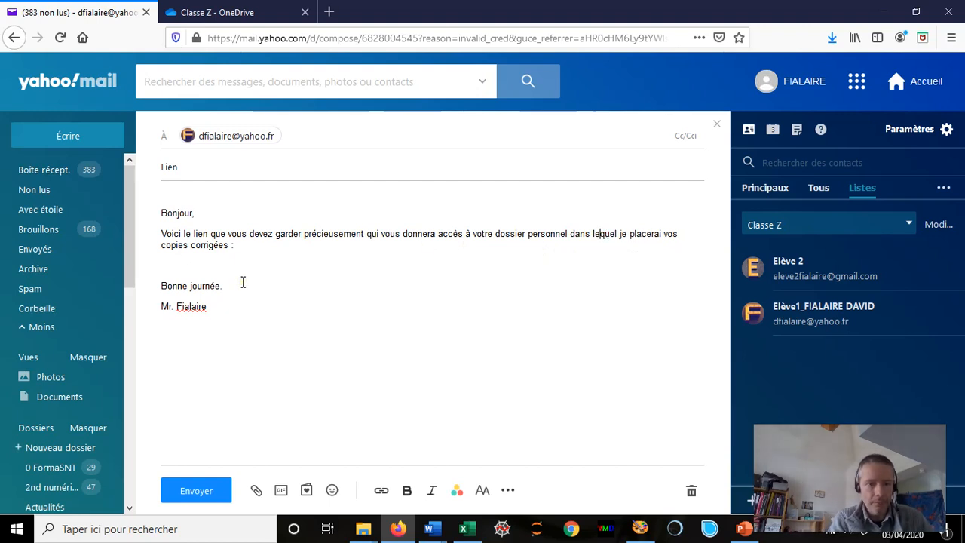
{"action": "left_click", "coordinate": [182, 264]}
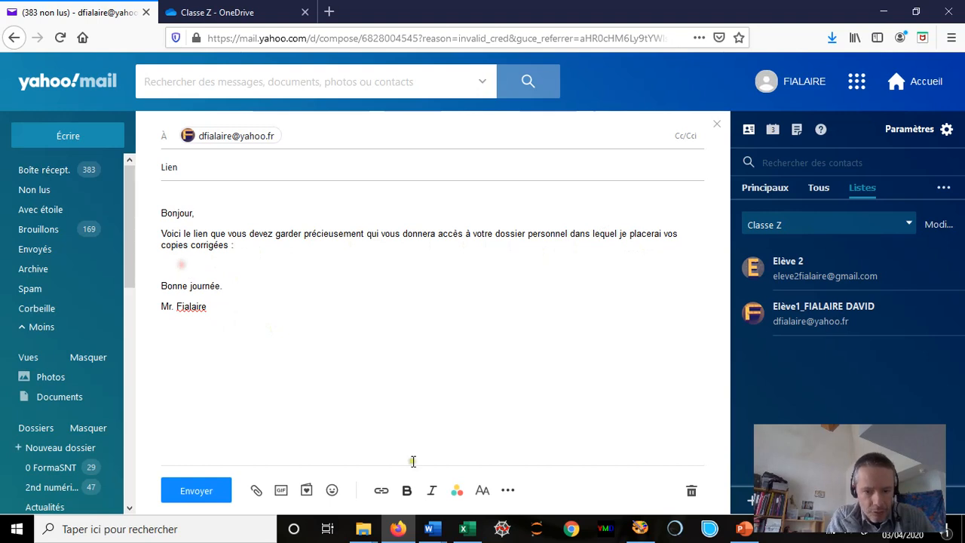
{"action": "left_click", "coordinate": [467, 529]}
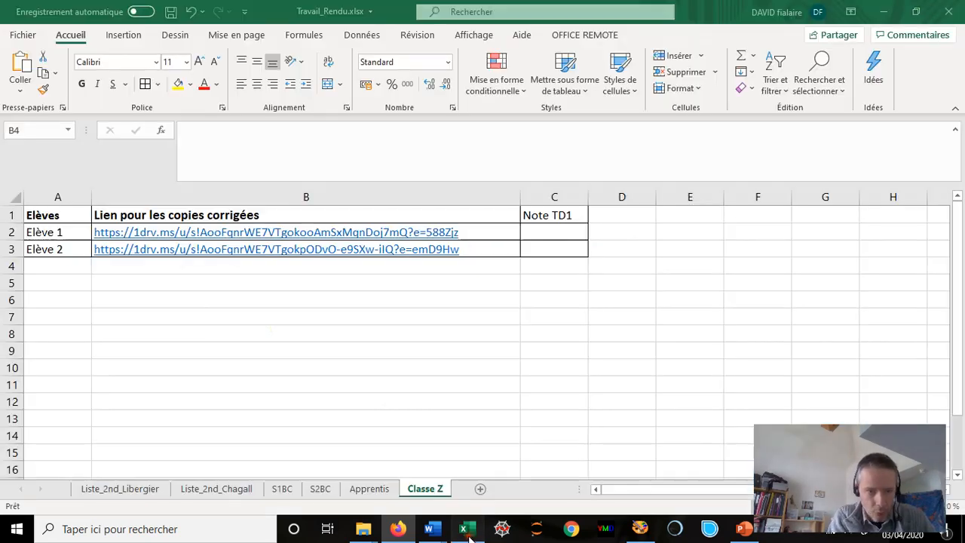
- Copy Elève 1's link from B2 into the Lien email body and send it
{"action": "left_click", "coordinate": [37, 232]}
{"action": "key", "text": "Right"}
{"action": "key", "text": "ctrl+c"}
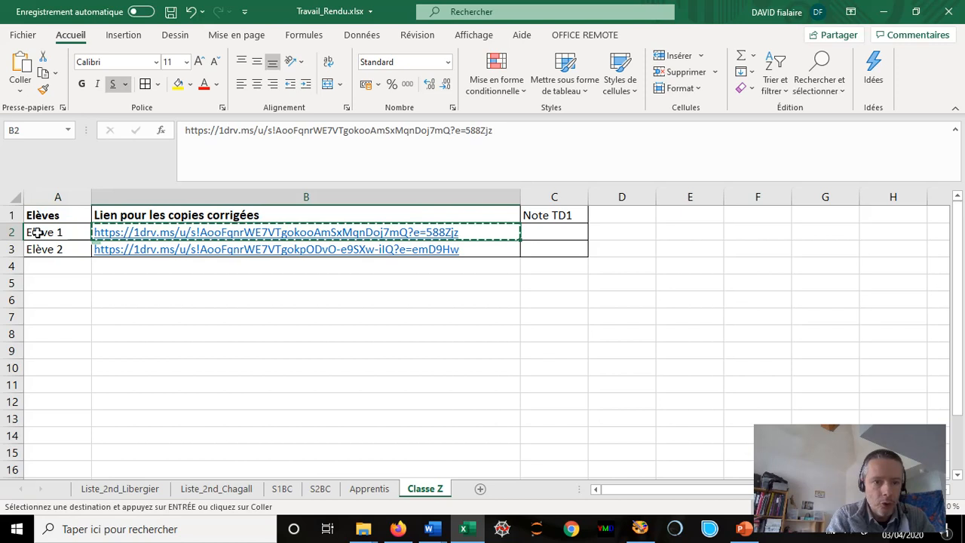
{"action": "left_click", "coordinate": [397, 528]}
{"action": "key", "text": "ctrl+v"}
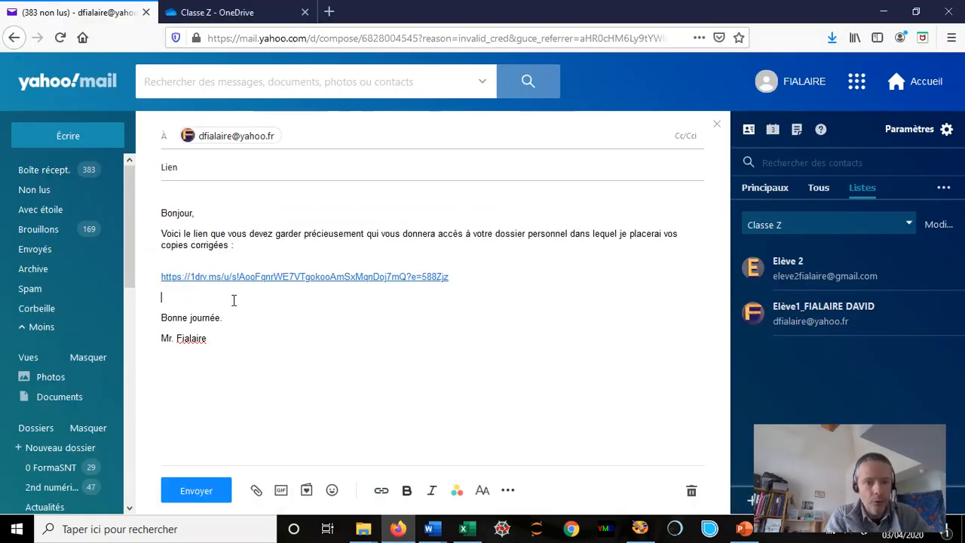
{"action": "left_click", "coordinate": [213, 503]}
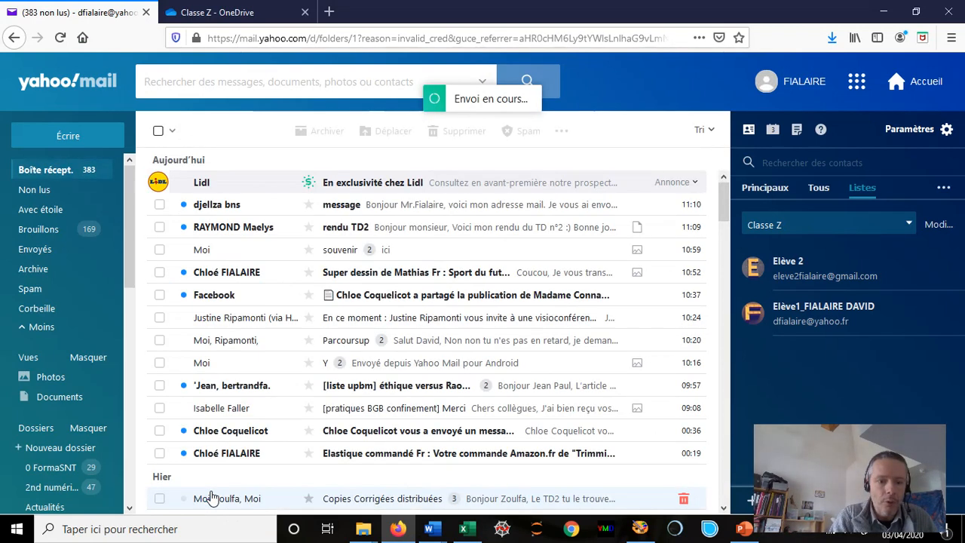
- Start an email to Elève 2 with subject Lien and the standard message pasted from Word
{"action": "left_click", "coordinate": [802, 279]}
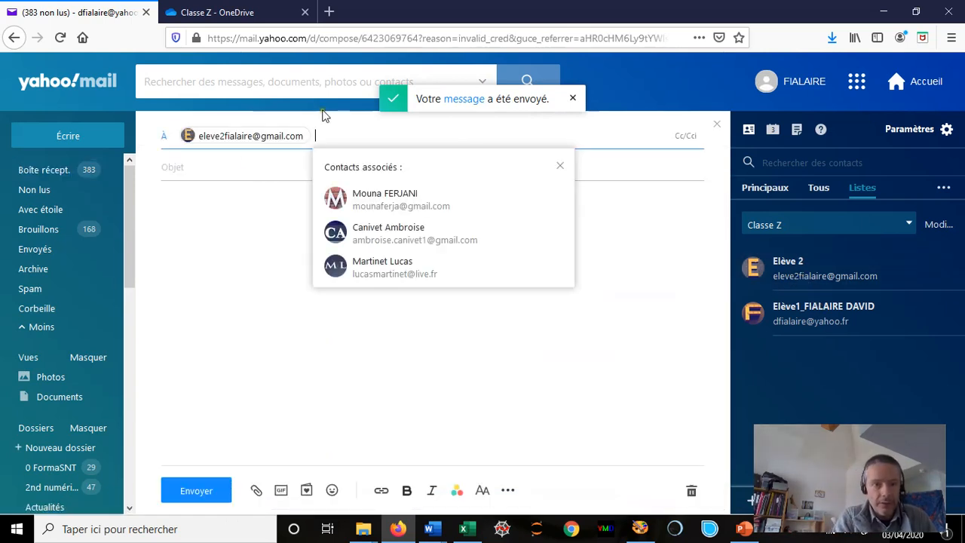
{"action": "left_click", "coordinate": [234, 168]}
{"action": "type", "text": "Lien"}
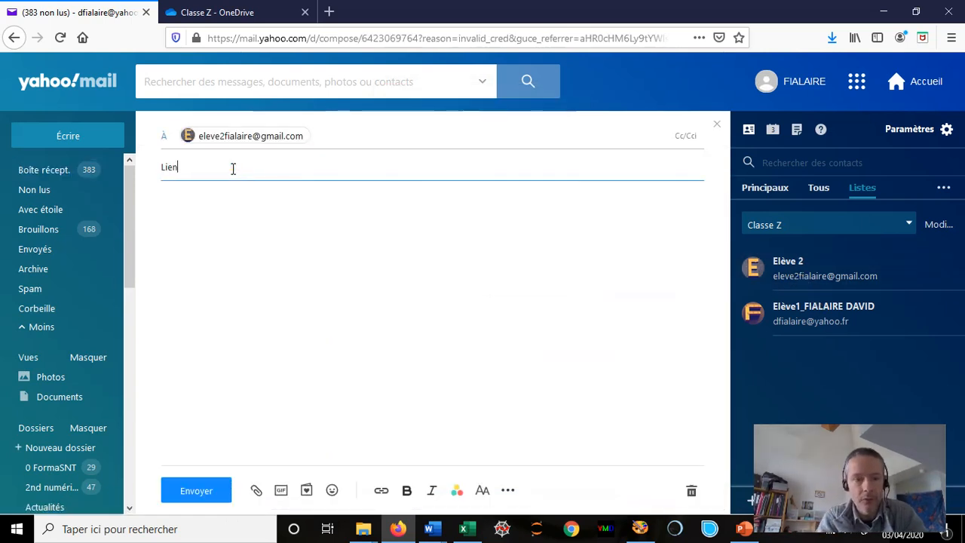
{"action": "left_click", "coordinate": [247, 286]}
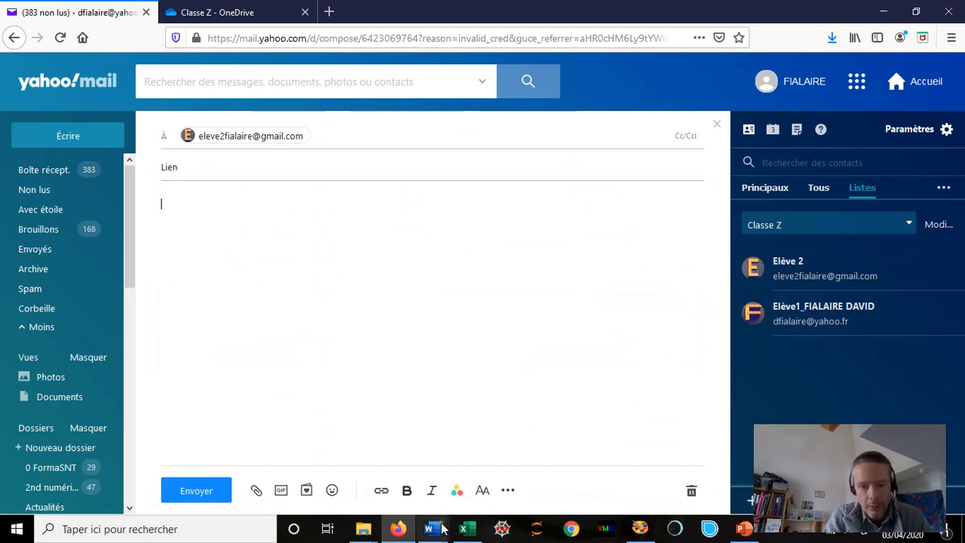
{"action": "mouse_move", "coordinate": [443, 530]}
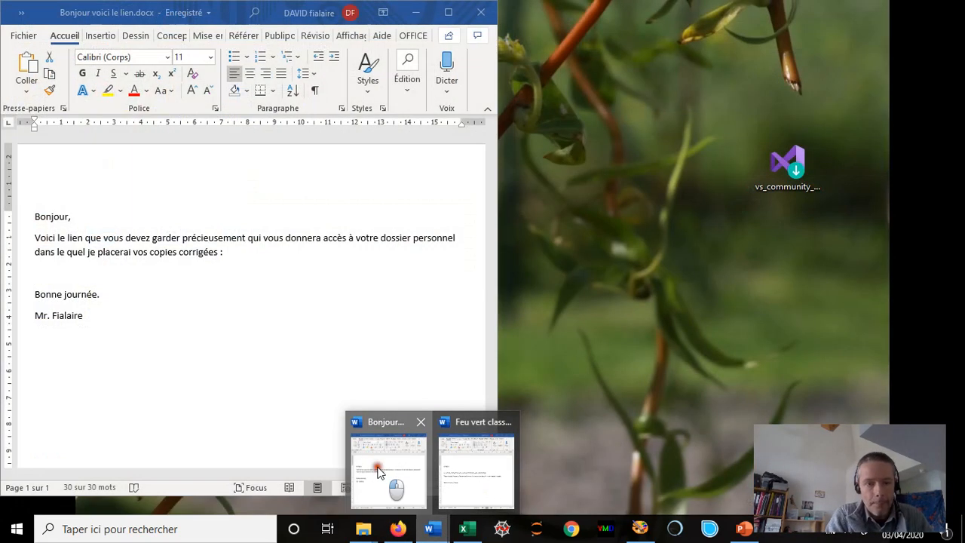
{"action": "left_click", "coordinate": [379, 467]}
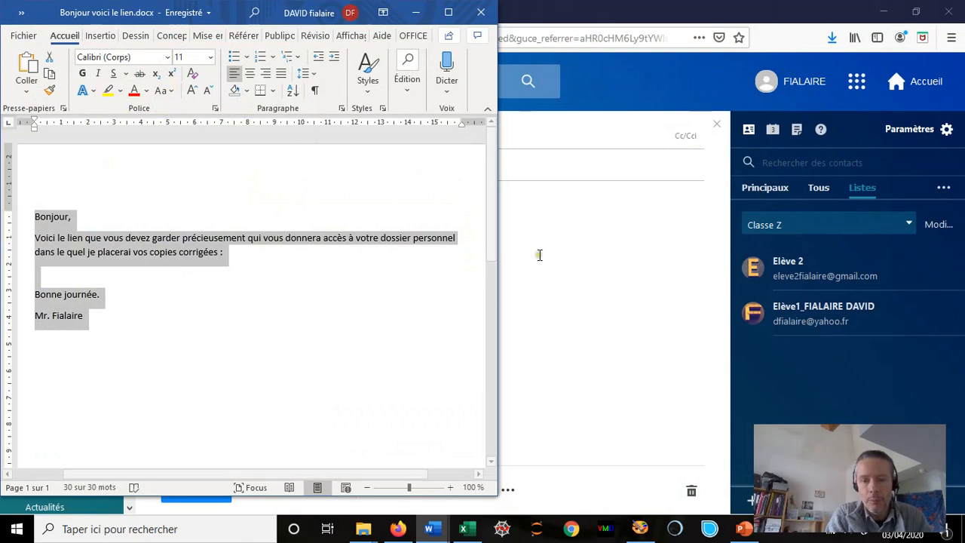
{"action": "left_click", "coordinate": [556, 286]}
{"action": "key", "text": "ctrl+v"}
{"action": "left_click", "coordinate": [188, 268]}
- Copy Elève 2's link from B3 under the message and send the email
{"action": "left_click", "coordinate": [465, 529]}
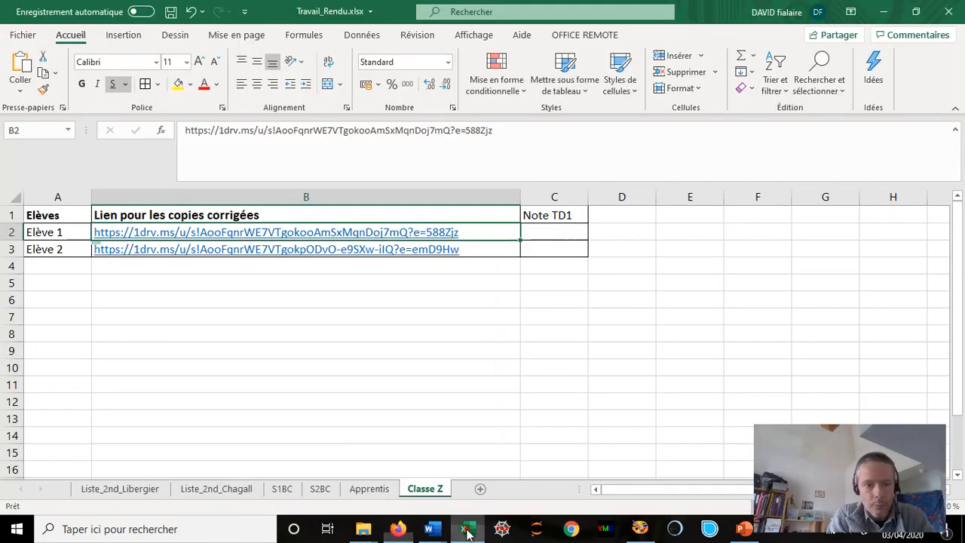
{"action": "left_click", "coordinate": [65, 249]}
{"action": "key", "text": "Right"}
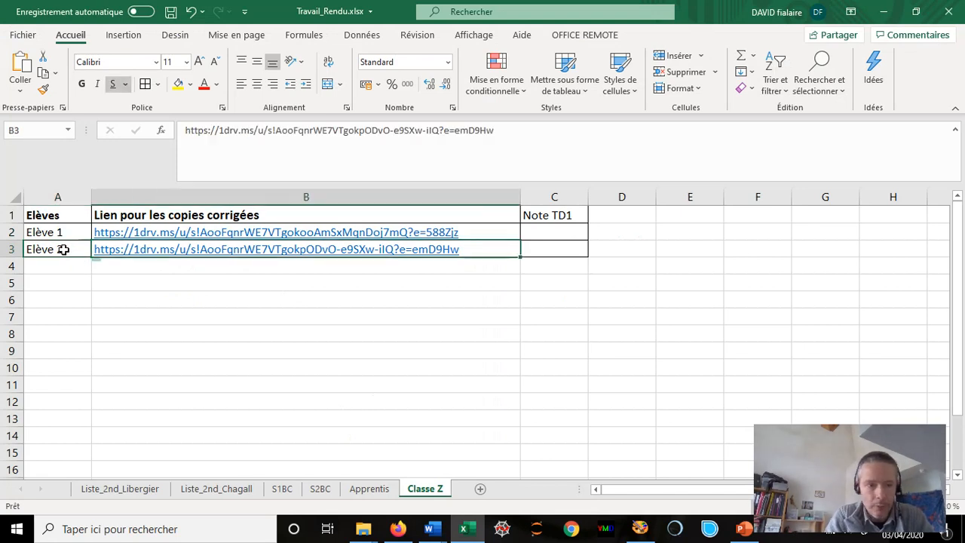
{"action": "key", "text": "ctrl+c"}
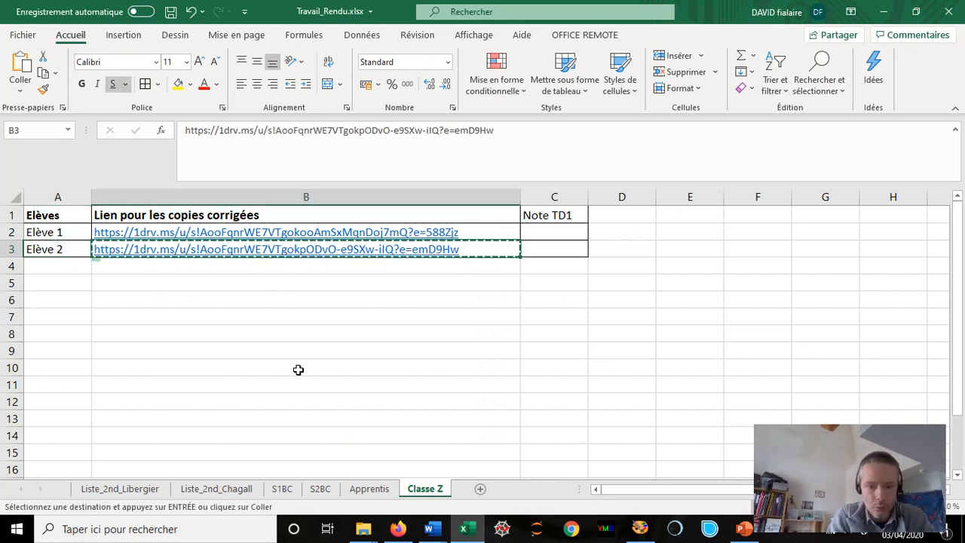
{"action": "left_click", "coordinate": [397, 528]}
{"action": "key", "text": "ctrl+v"}
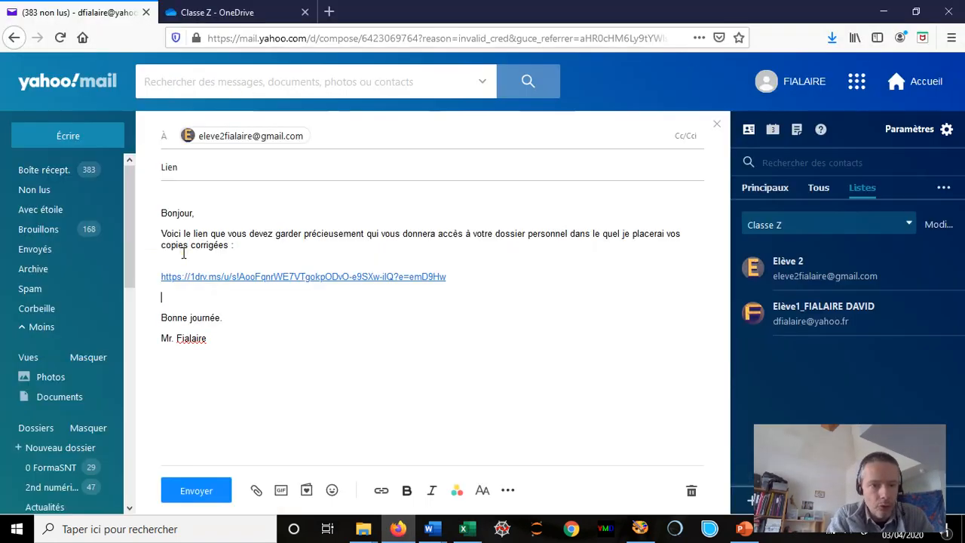
{"action": "left_click", "coordinate": [194, 492]}
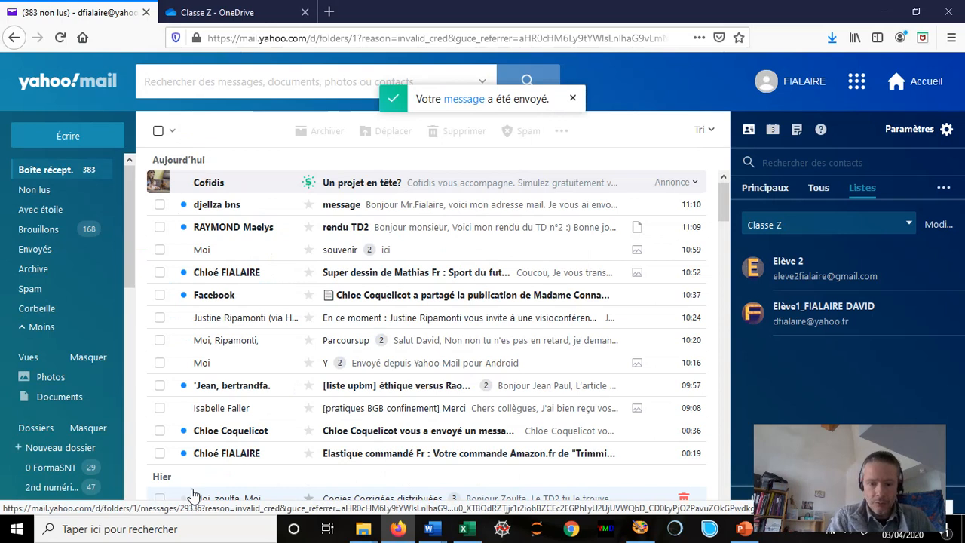
{"action": "mouse_move", "coordinate": [366, 537]}
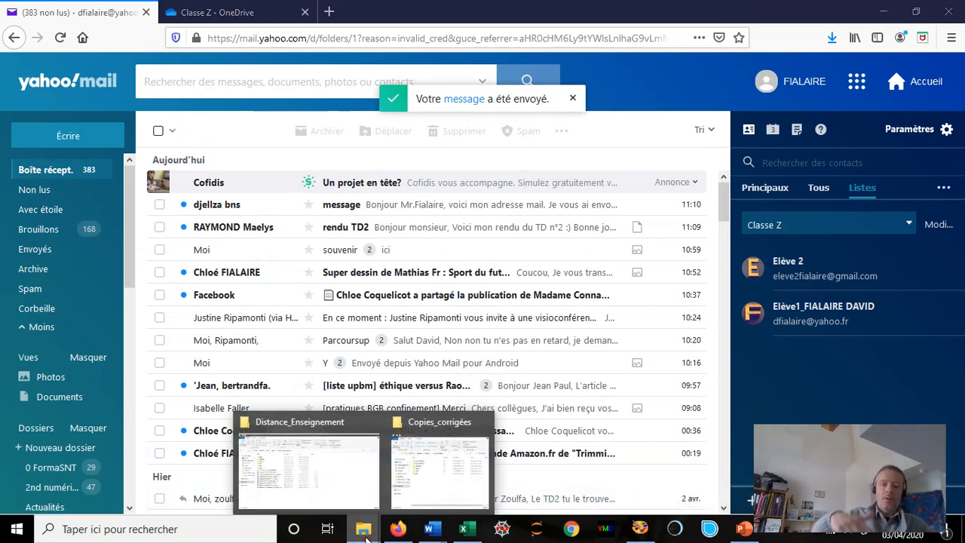
- Open Elève2_TD2.docx from Distance_Enseignement › Classe Z › Semaine 2 › Travaux rendus
{"action": "left_click", "coordinate": [345, 452]}
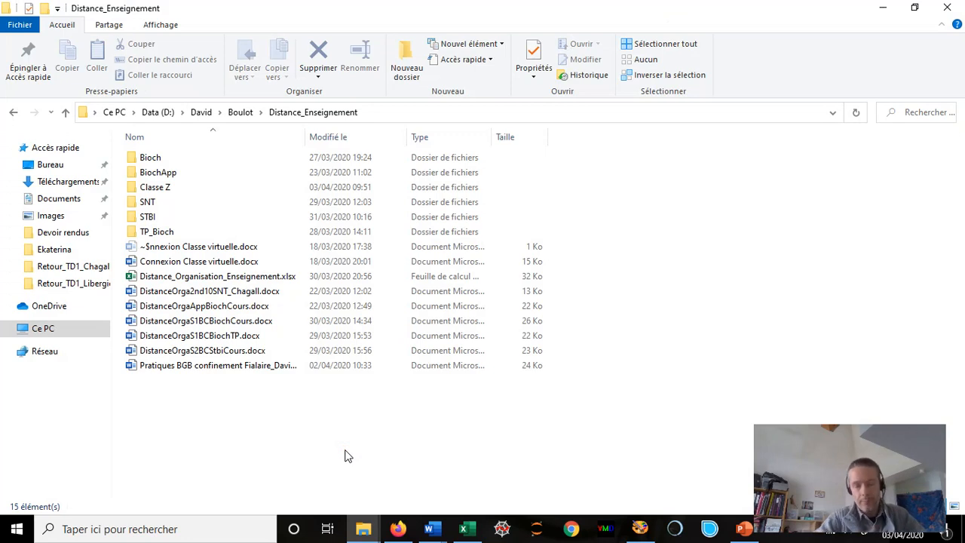
{"action": "double_click", "coordinate": [149, 190]}
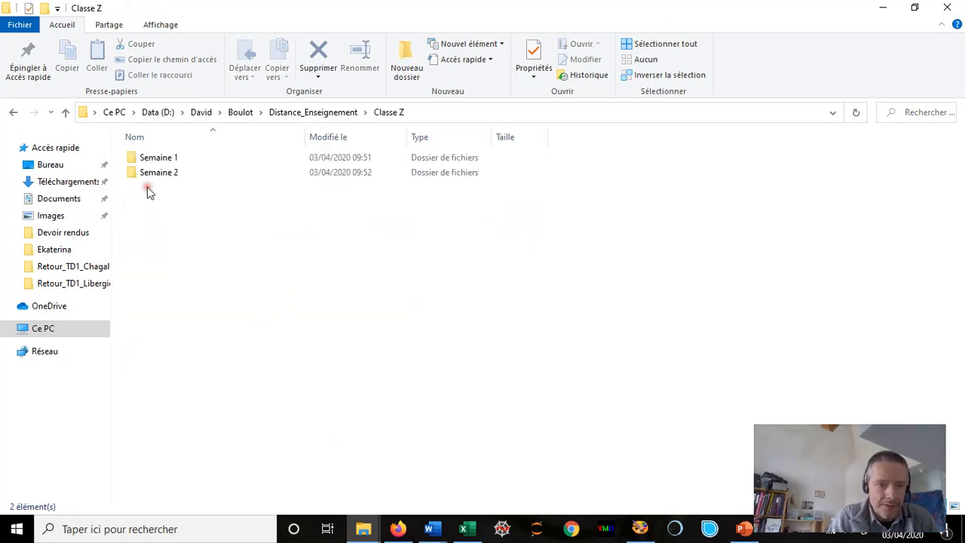
{"action": "left_click", "coordinate": [192, 170]}
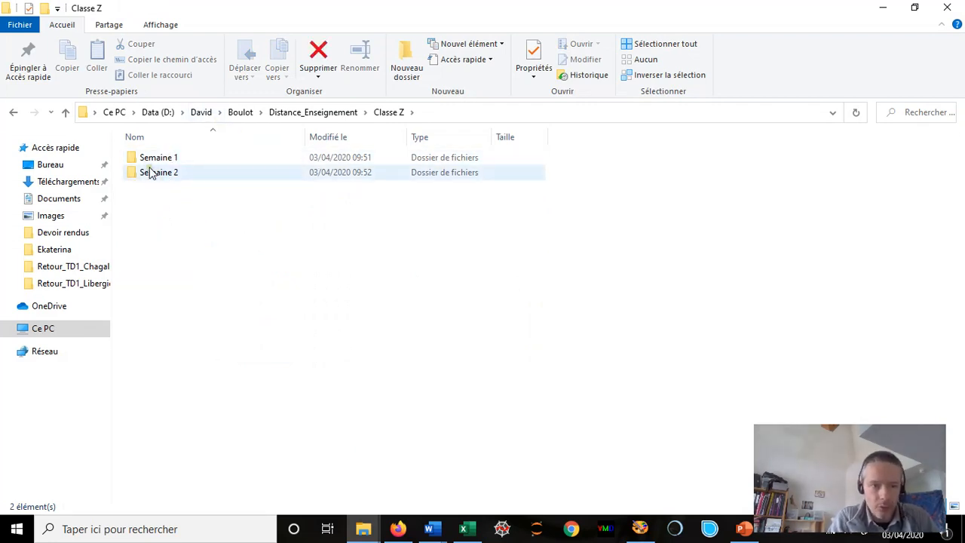
{"action": "double_click", "coordinate": [162, 176]}
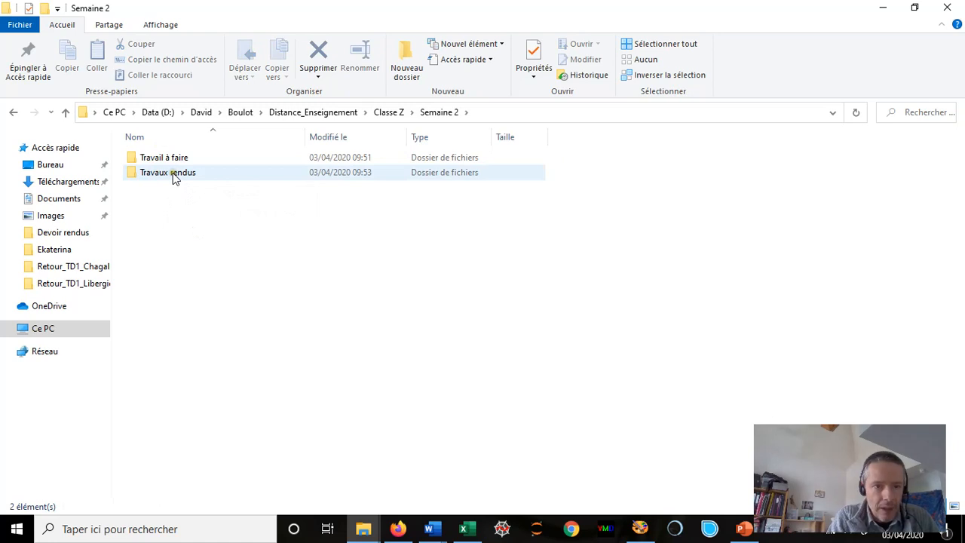
{"action": "double_click", "coordinate": [172, 177]}
{"action": "left_click", "coordinate": [223, 172]}
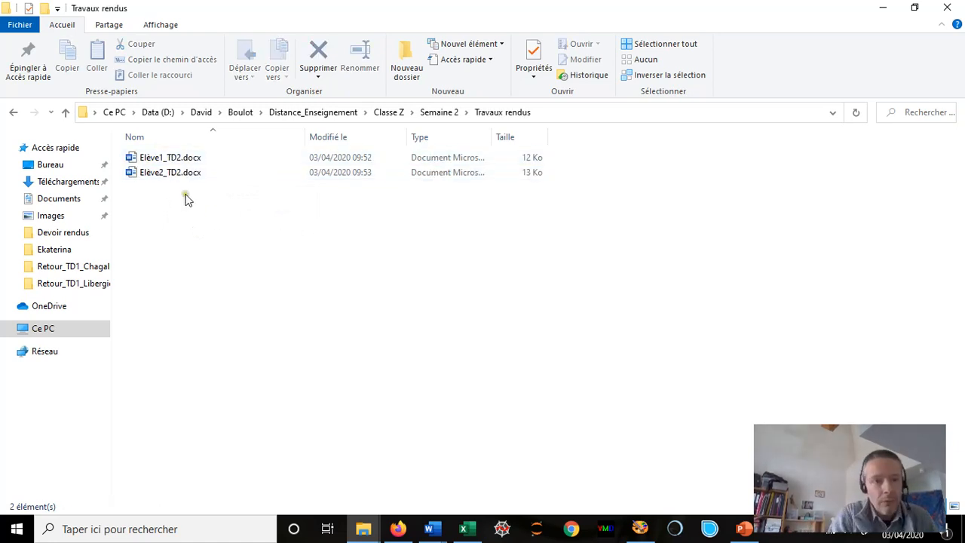
{"action": "left_click", "coordinate": [153, 173]}
{"action": "double_click", "coordinate": [153, 173]}
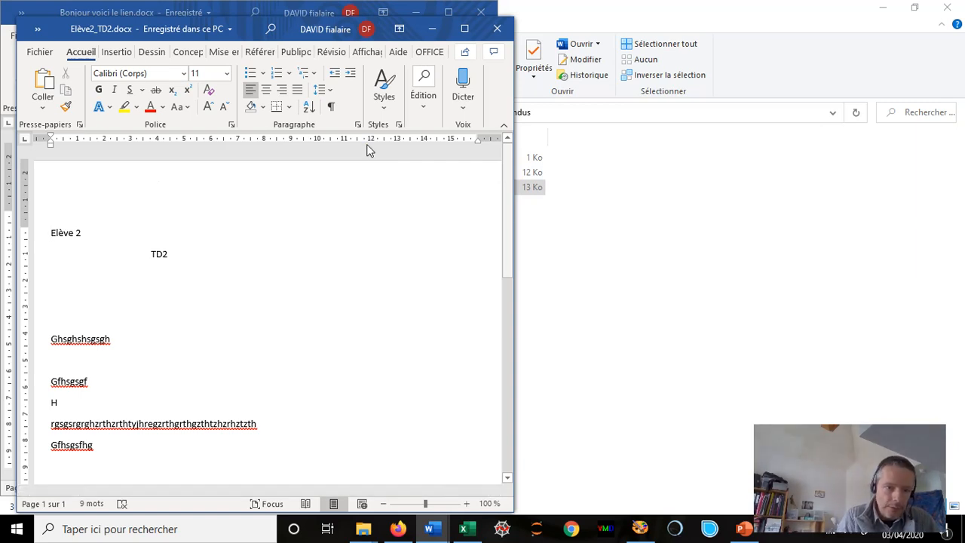
- With the Dessin red pen, tick the Gfhsgsgf and long answer lines and add a circled 10/10
{"action": "left_click", "coordinate": [151, 52]}
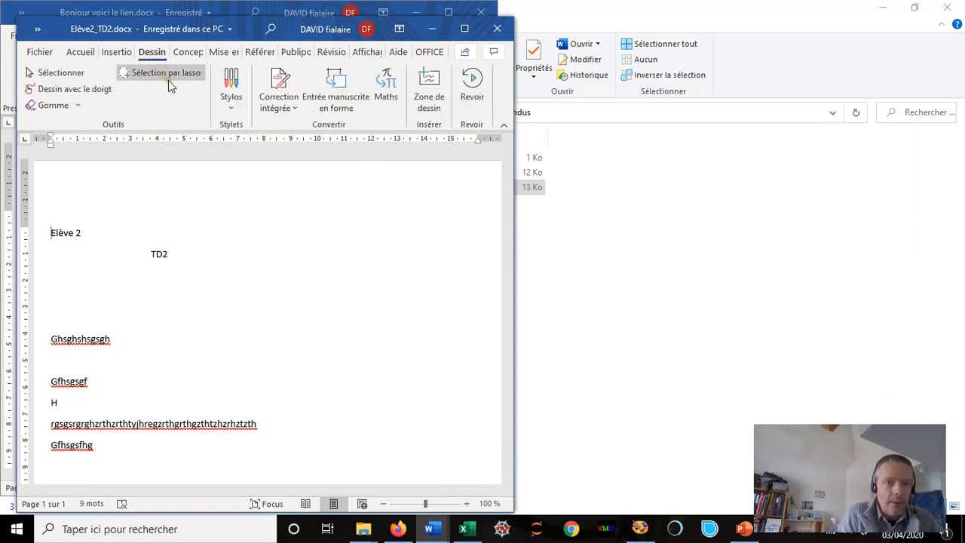
{"action": "left_click", "coordinate": [464, 28]}
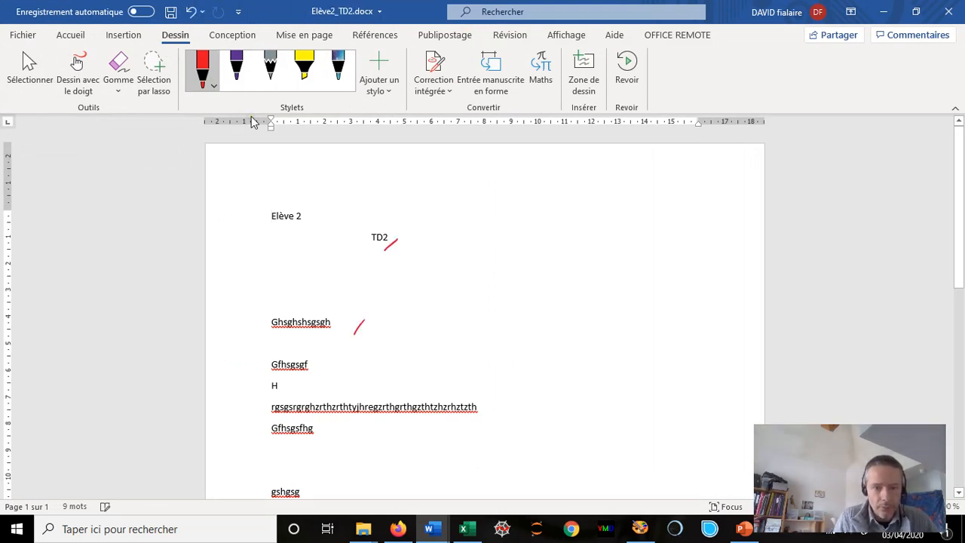
{"action": "left_click_drag", "start_coordinate": [458, 443], "coordinate": [443, 458]}
{"action": "left_click_drag", "start_coordinate": [484, 256], "coordinate": [493, 257]}
{"action": "left_click_drag", "start_coordinate": [498, 241], "coordinate": [498, 242]}
{"action": "left_click_drag", "start_coordinate": [514, 256], "coordinate": [487, 281]}
{"action": "left_click_drag", "start_coordinate": [499, 291], "coordinate": [516, 284]}
{"action": "mouse_move", "coordinate": [480, 209]}
{"action": "left_mouse_down"}
{"action": "mouse_move", "coordinate": [467, 309]}
{"action": "mouse_move", "coordinate": [482, 208]}
{"action": "left_mouse_up"}
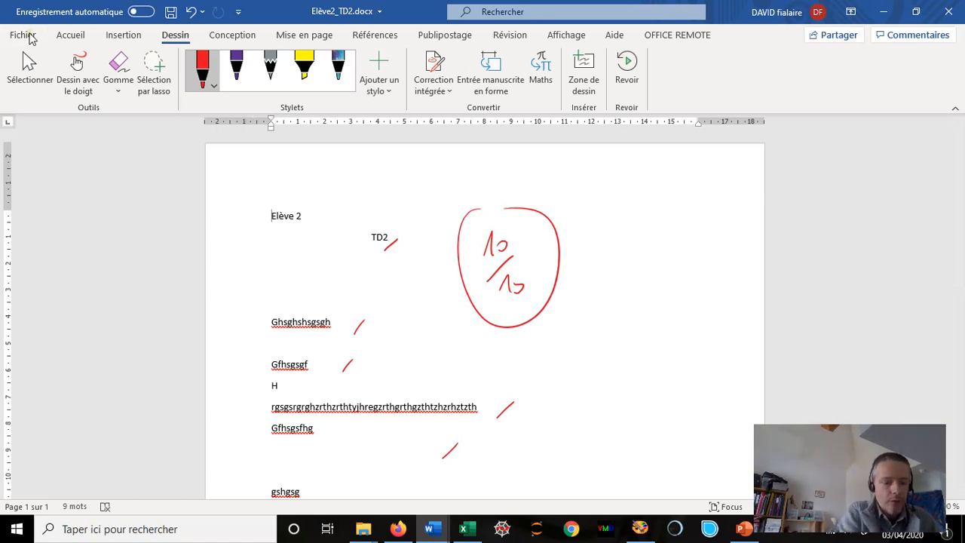
- Save a copy to the OneDrive Boulot › Distance › Copies_corrigées › Classe Z › Elève 2 folder
{"action": "left_click", "coordinate": [22, 35]}
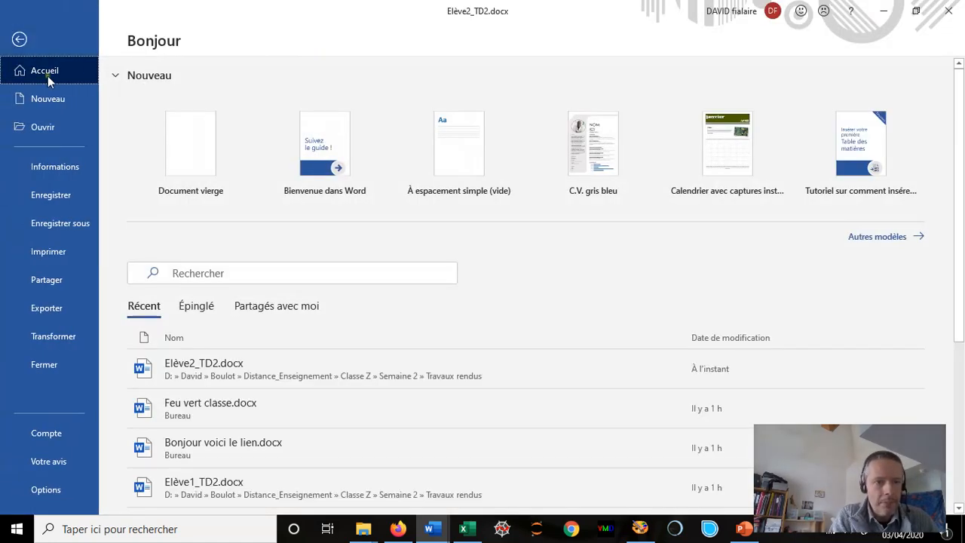
{"action": "left_click", "coordinate": [54, 224]}
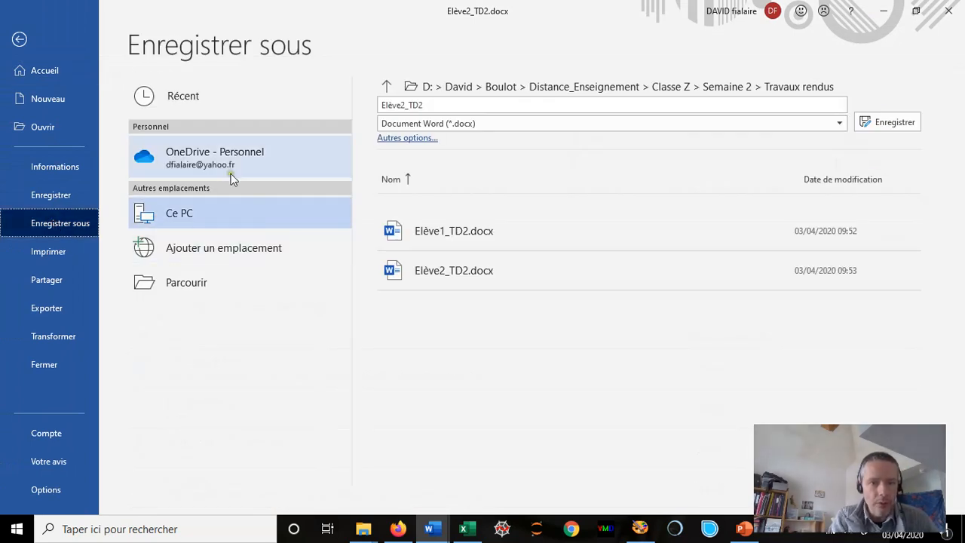
{"action": "left_click", "coordinate": [217, 154]}
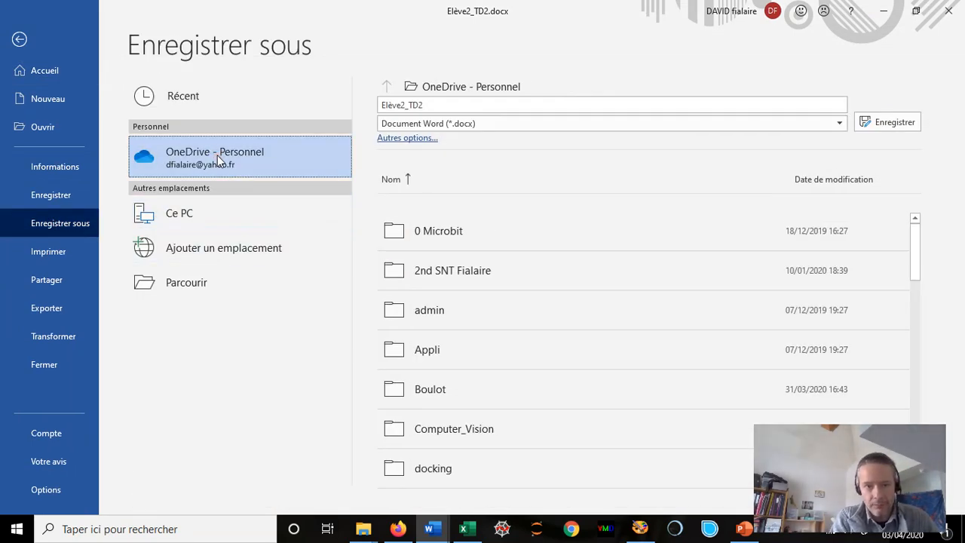
{"action": "left_click", "coordinate": [429, 388]}
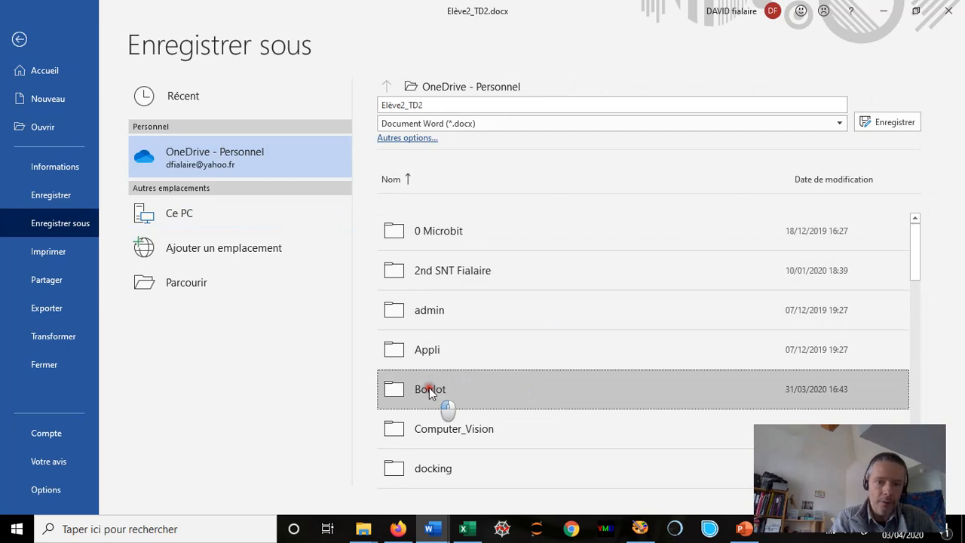
{"action": "left_click", "coordinate": [440, 275]}
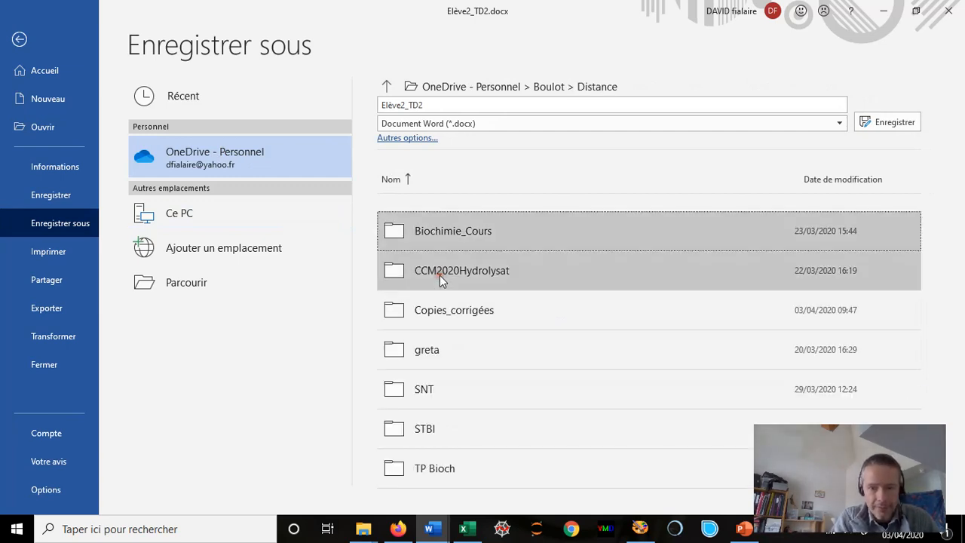
{"action": "left_click", "coordinate": [459, 310]}
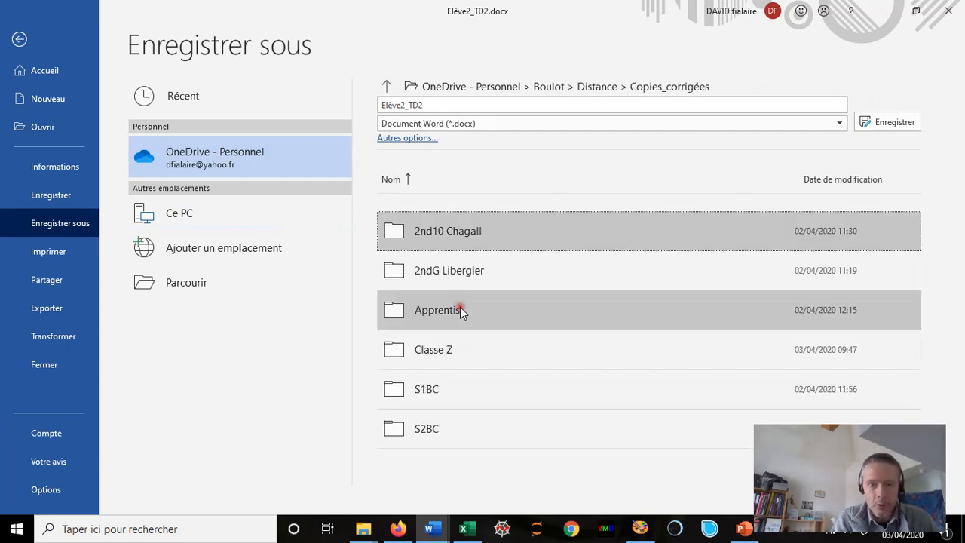
{"action": "left_click", "coordinate": [437, 354]}
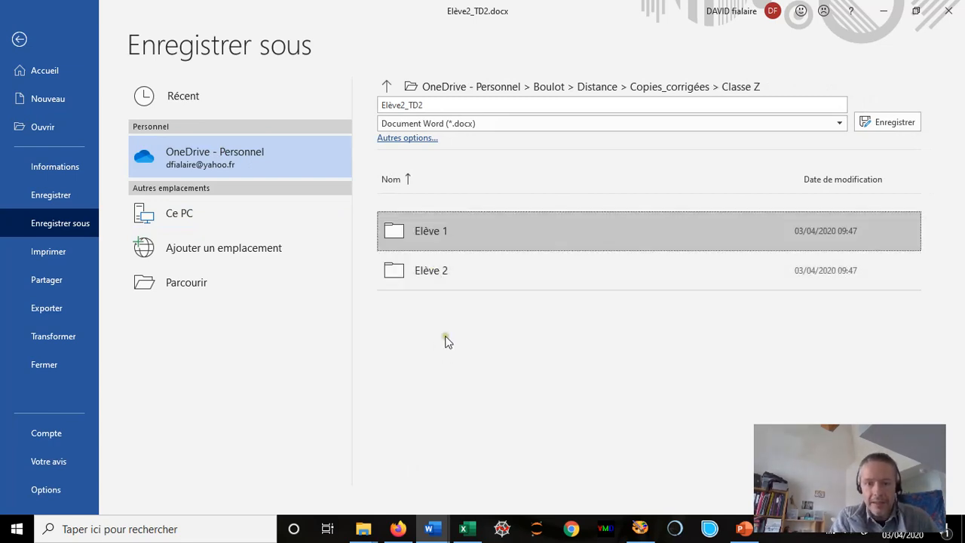
{"action": "left_click", "coordinate": [430, 271]}
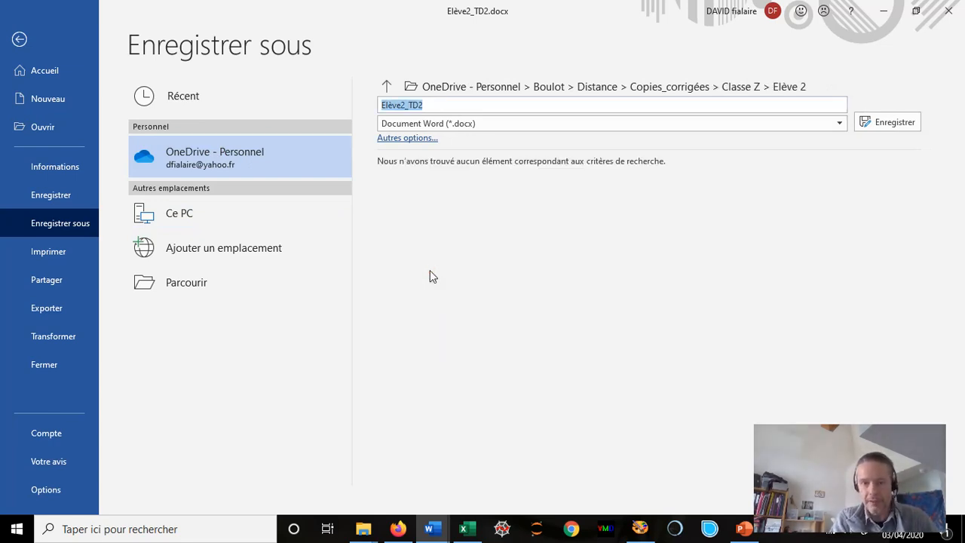
- Prefix the file name with Corrigé_ to make Corrigé_Elève2_TD2 and save it there
{"action": "left_click", "coordinate": [382, 106]}
{"action": "type", "text": "Corrige"}
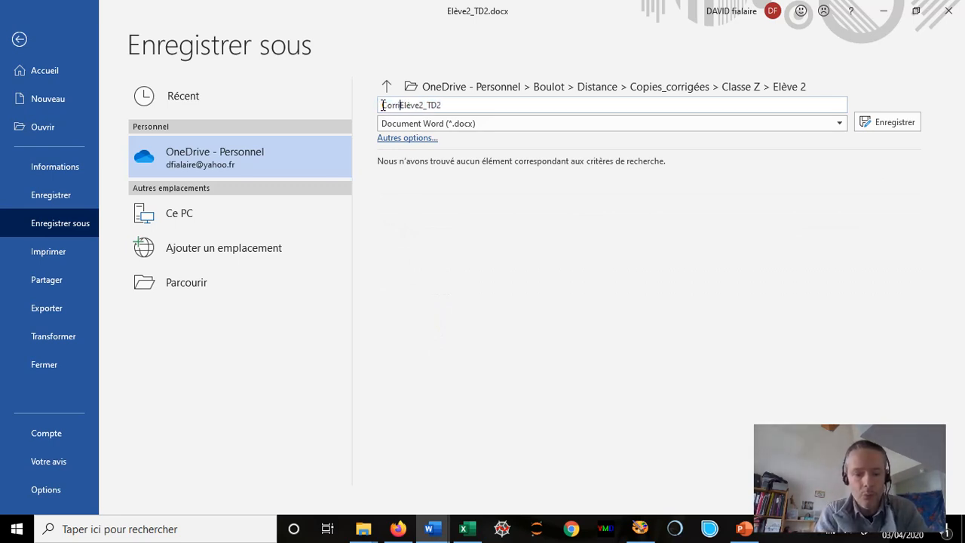
{"action": "key", "text": "BackSpace"}
{"action": "type", "text": "é_"}
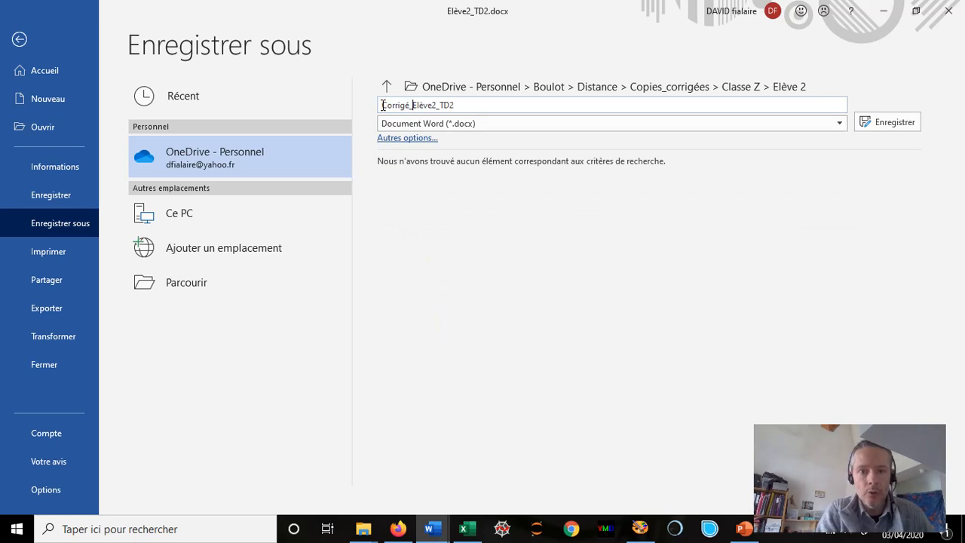
{"action": "left_click", "coordinate": [884, 122]}
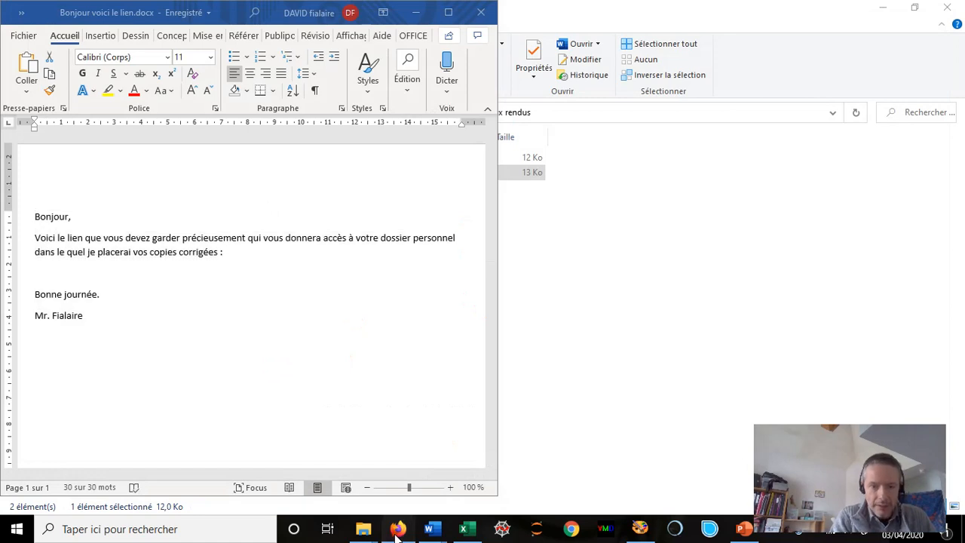
- Back in the Classe Z OneDrive tab, open Elève 2 to confirm Corrigé_Elève2_TD2.docx uploaded
{"action": "left_click", "coordinate": [397, 528]}
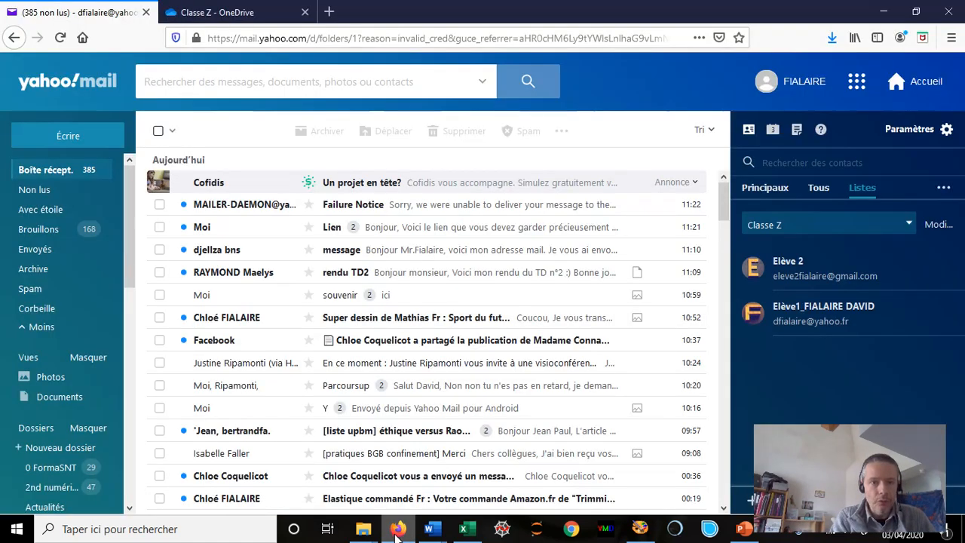
{"action": "left_click", "coordinate": [220, 12]}
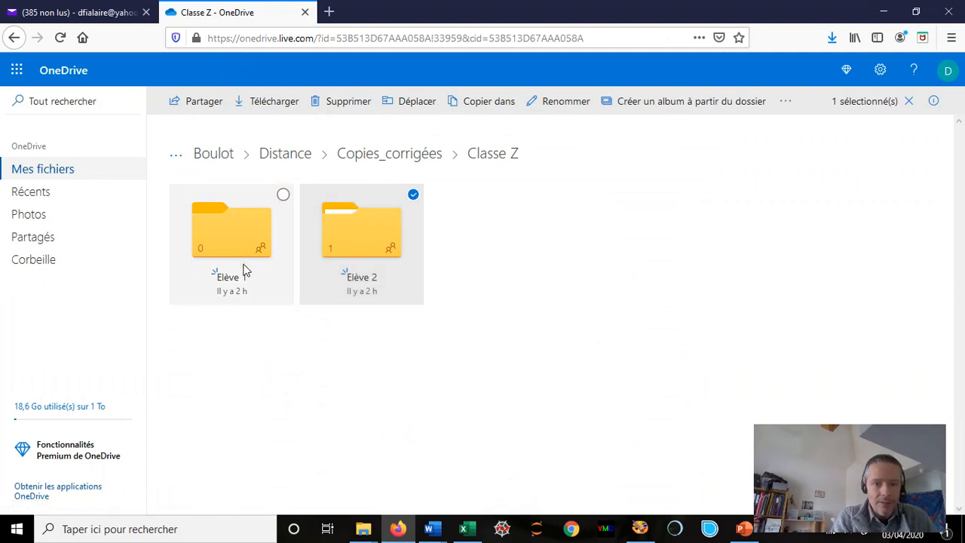
{"action": "left_click", "coordinate": [379, 236]}
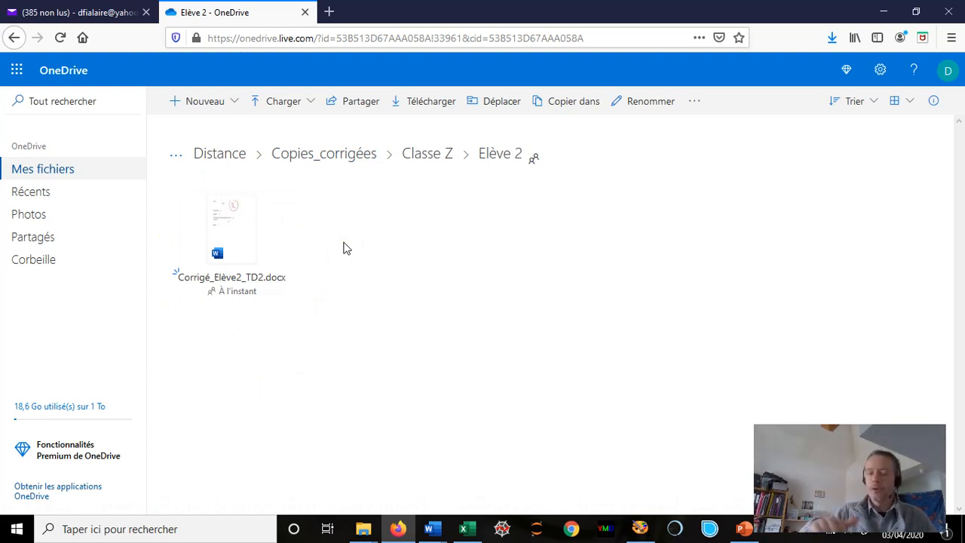
- Select all the text of the Feu vert classe letter in Word
{"action": "left_click", "coordinate": [431, 528]}
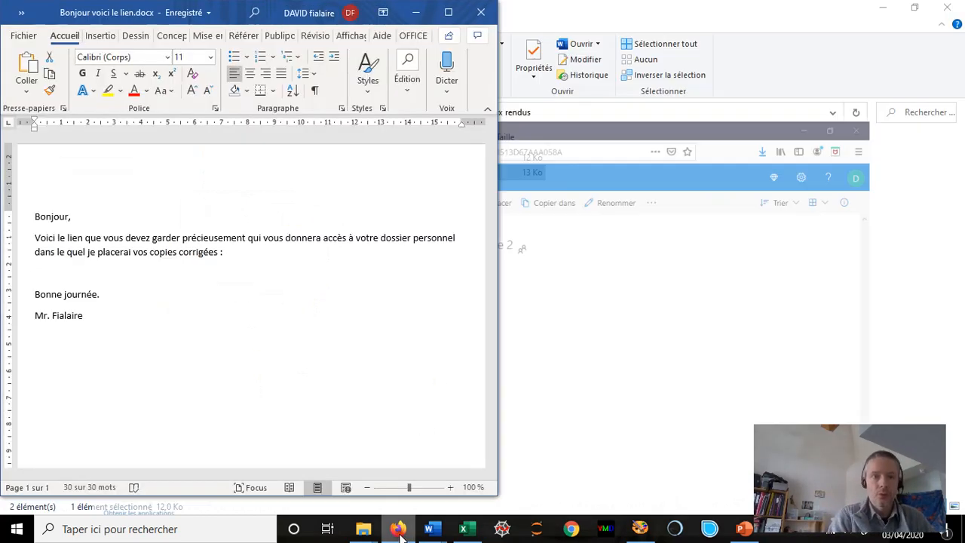
{"action": "key", "text": "ctrl+a"}
{"action": "left_click", "coordinate": [398, 528]}
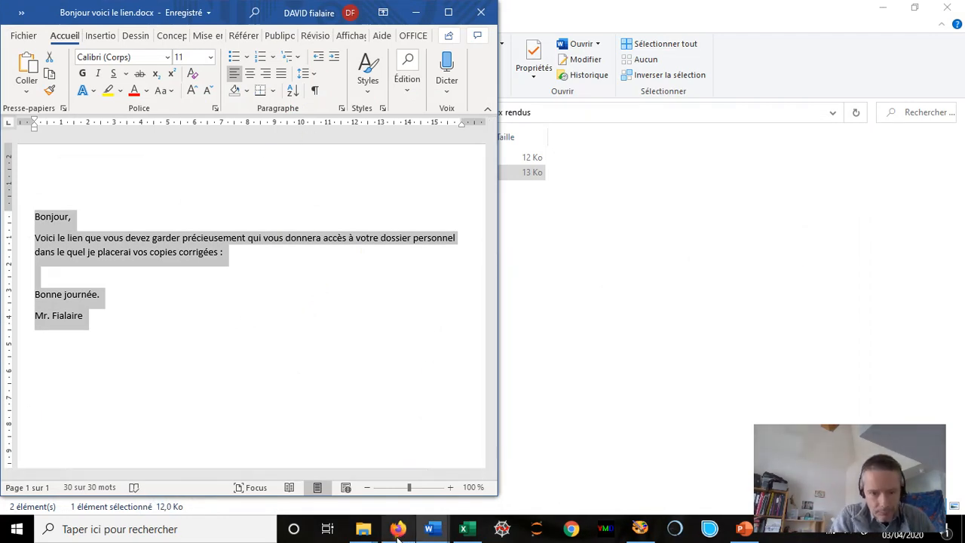
- Start a Yahoo Mail message to the Classe Z list with subject 'Copies corrigées distribuées'
{"action": "left_click", "coordinate": [75, 13]}
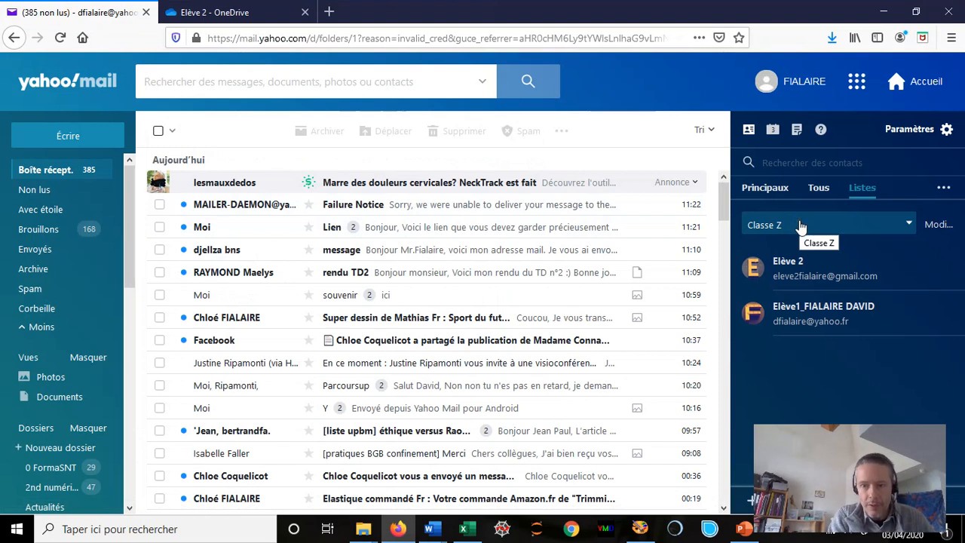
{"action": "left_click", "coordinate": [85, 136]}
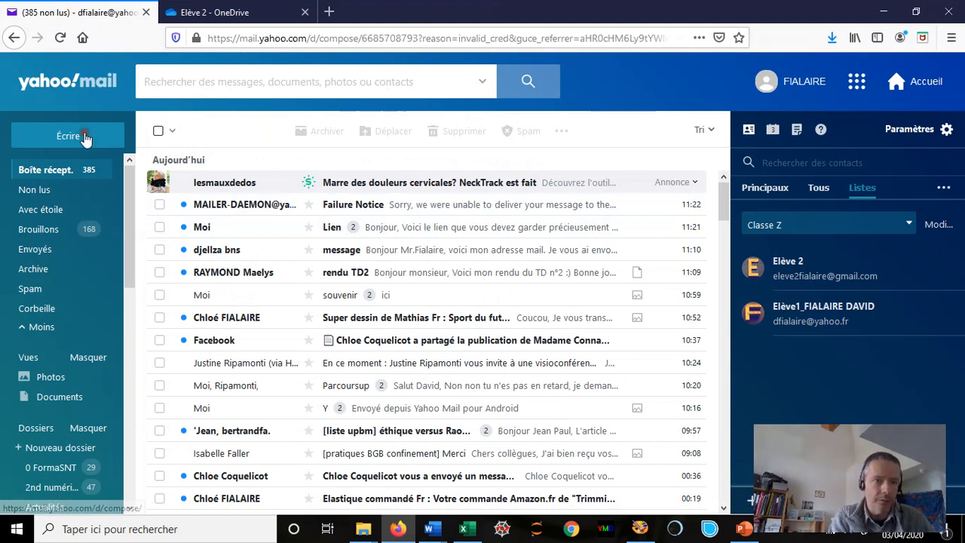
{"action": "left_click", "coordinate": [223, 133]}
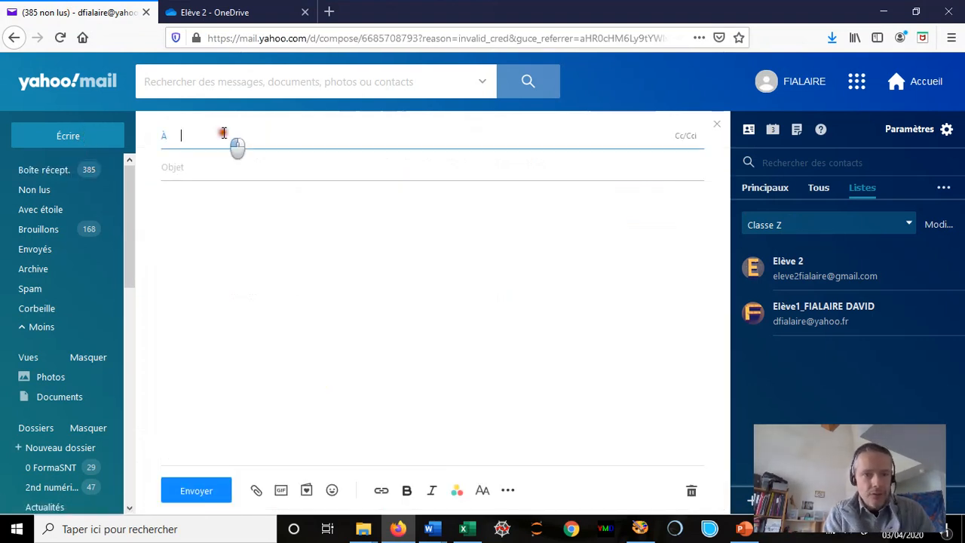
{"action": "type", "text": "classe"}
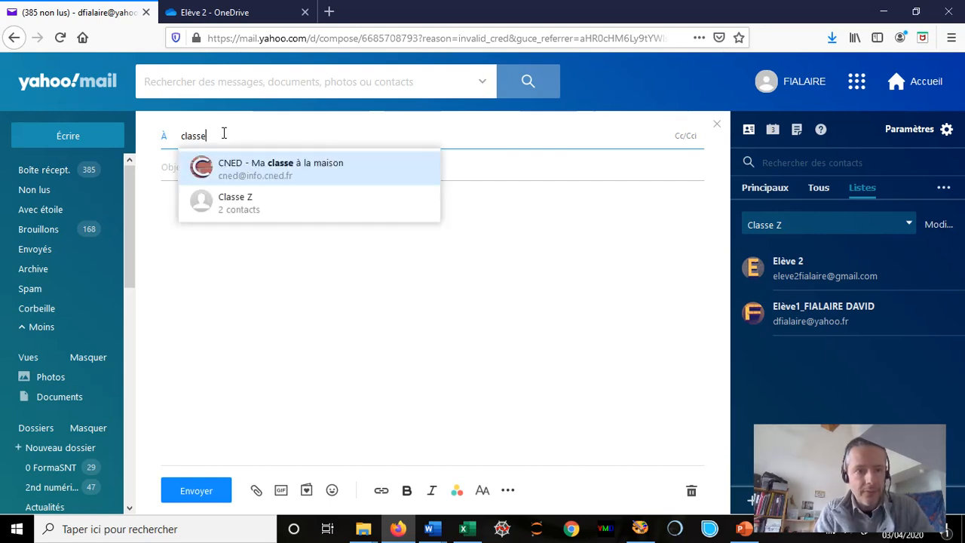
{"action": "left_click", "coordinate": [259, 209]}
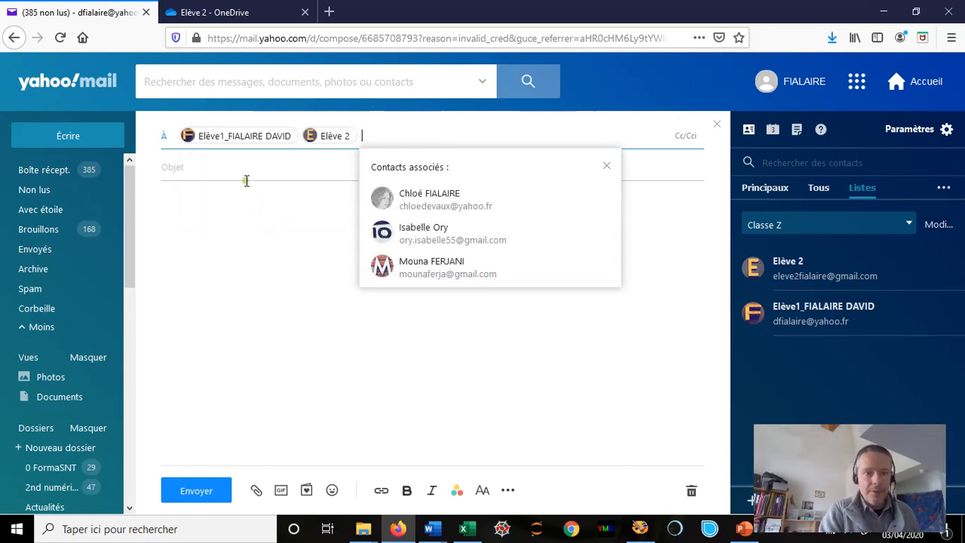
{"action": "left_click", "coordinate": [224, 159]}
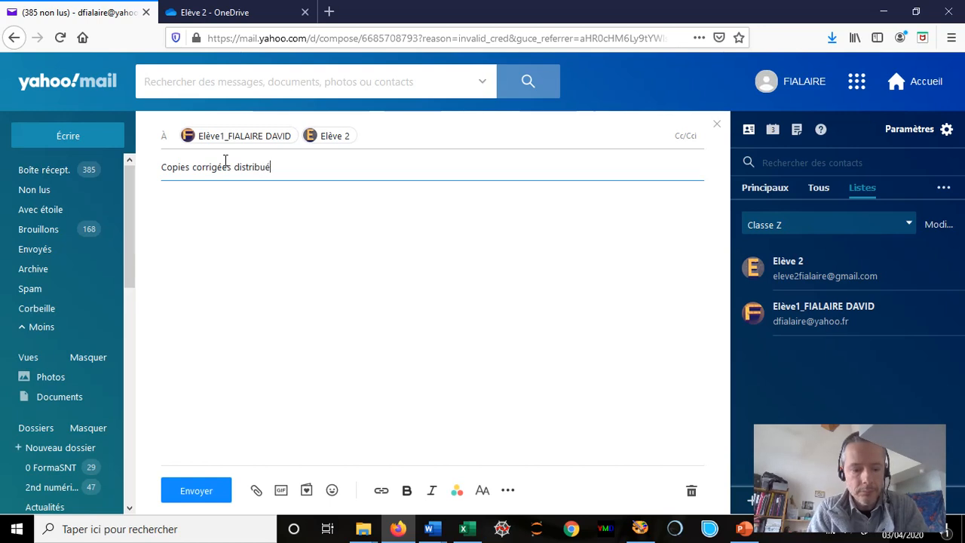
{"action": "left_click", "coordinate": [227, 212]}
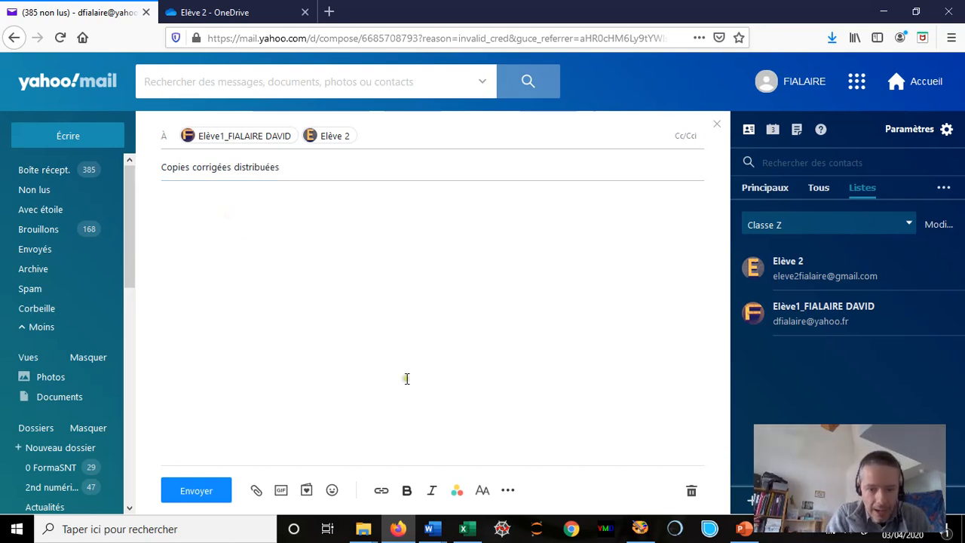
- Copy the Feu vert classe letter into the message body and send the email to Classe Z
{"action": "mouse_move", "coordinate": [439, 538]}
{"action": "left_click", "coordinate": [490, 498]}
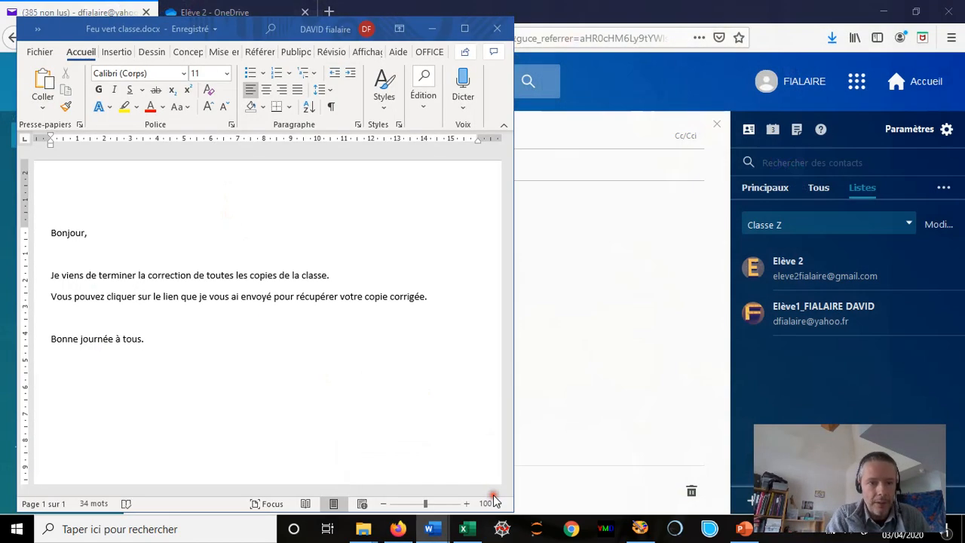
{"action": "triple_click", "coordinate": [49, 245]}
{"action": "key", "text": "ctrl+c"}
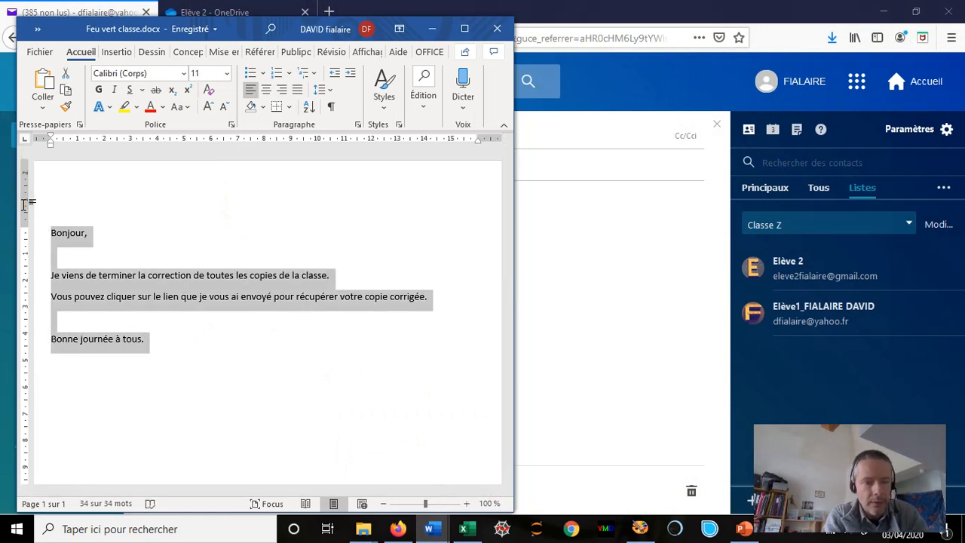
{"action": "left_click", "coordinate": [570, 267]}
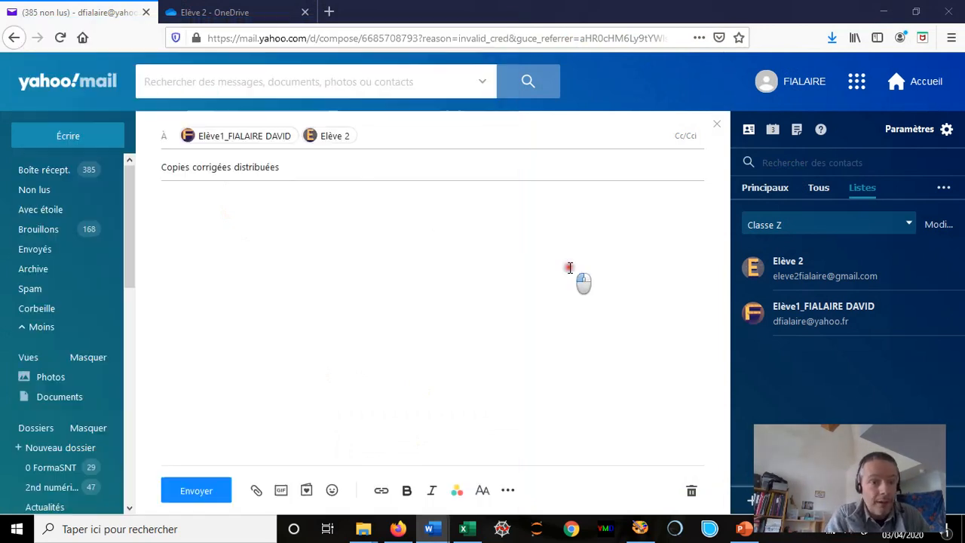
{"action": "key", "text": "ctrl+v"}
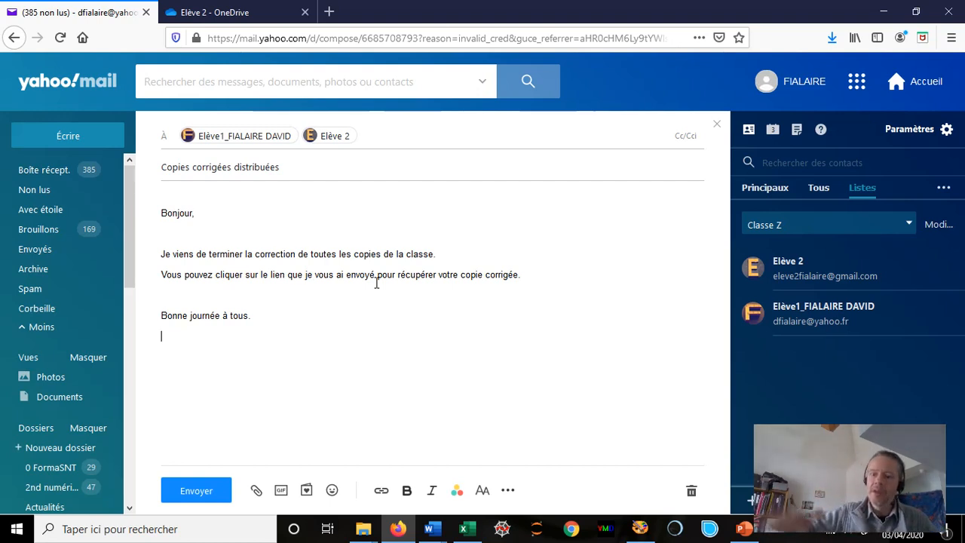
{"action": "left_click", "coordinate": [198, 491]}
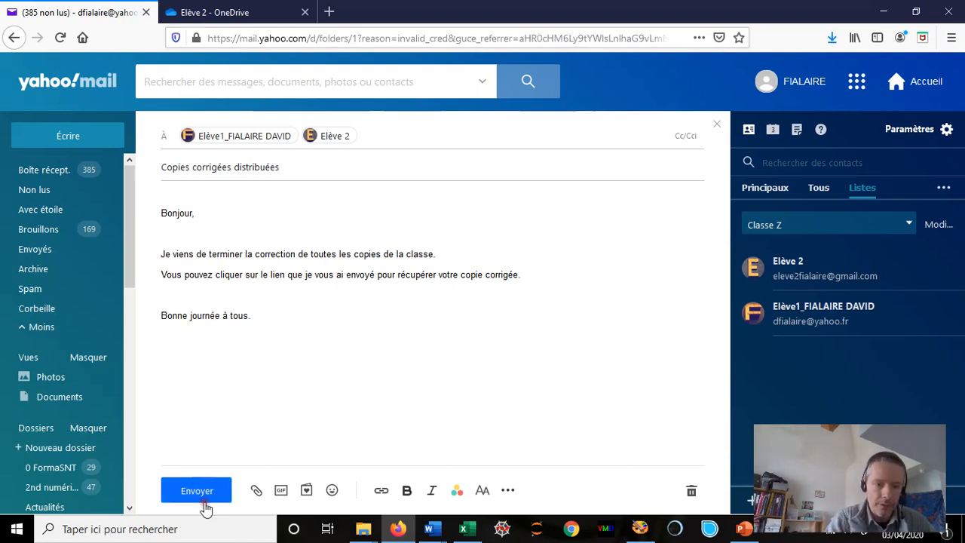
{"action": "left_click", "coordinate": [226, 498]}
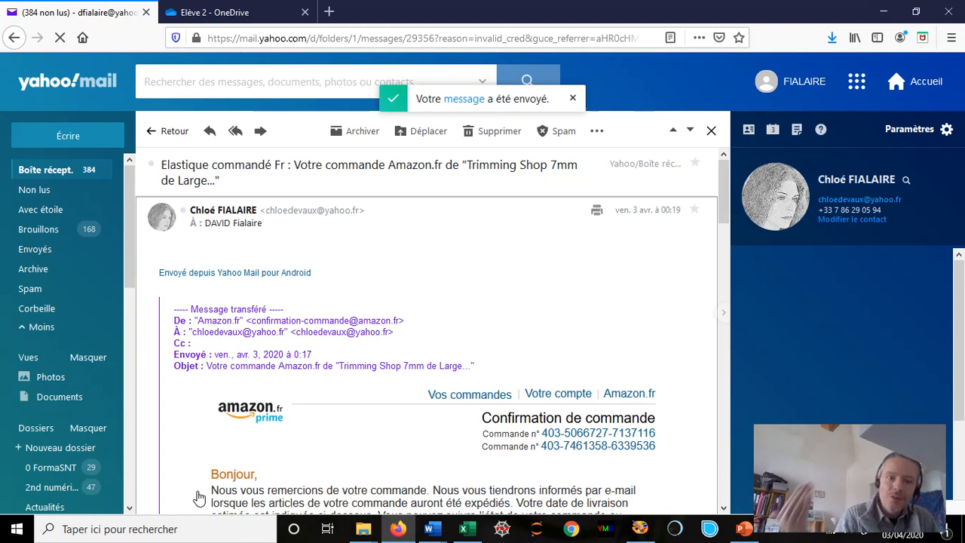
- Close the open email, revisit the Elève 2 OneDrive folder, then bring up PowerPoint's diagram slide
{"action": "left_click", "coordinate": [710, 130]}
{"action": "left_click", "coordinate": [226, 13]}
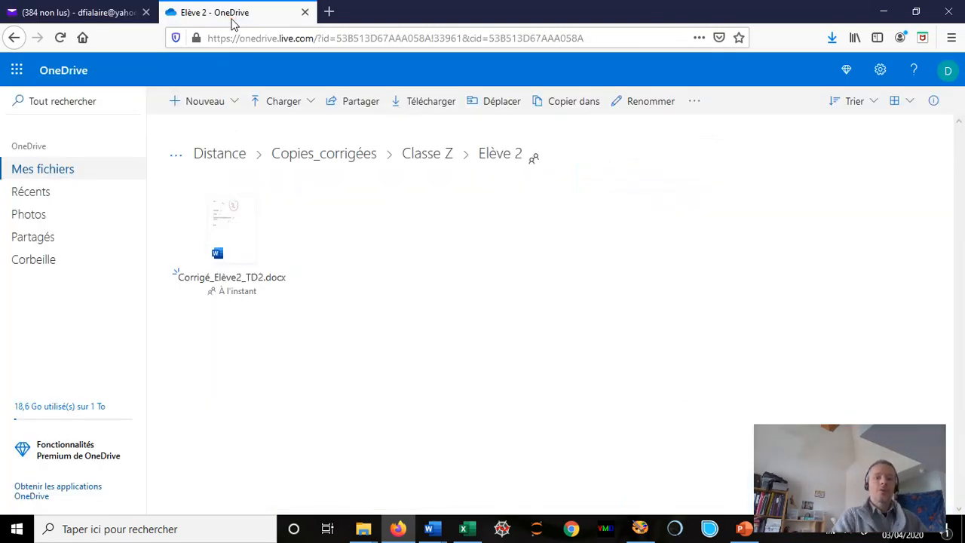
{"action": "left_click", "coordinate": [738, 535]}
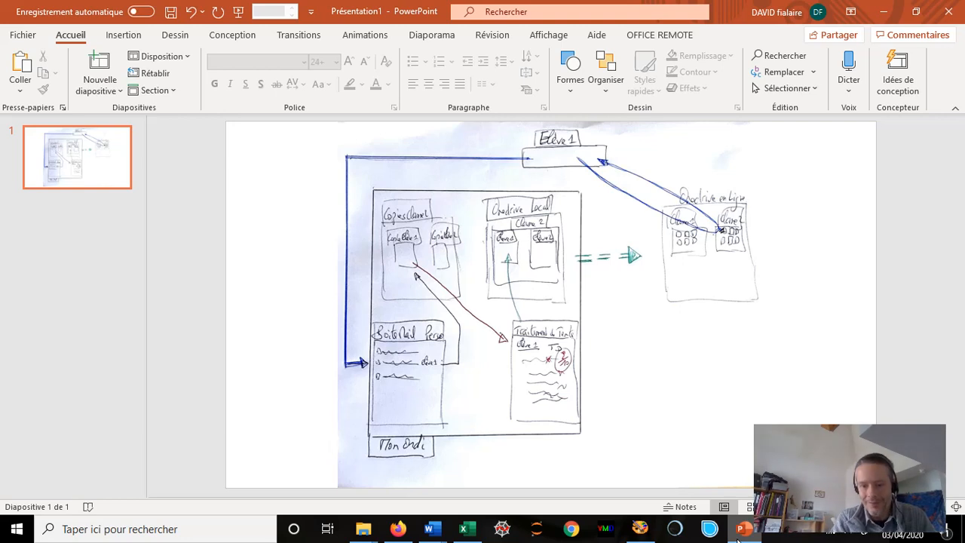
- Minimize PowerPoint and Explorer, then bring up the Debut Professional recorder from the system tray
{"action": "left_click", "coordinate": [962, 531]}
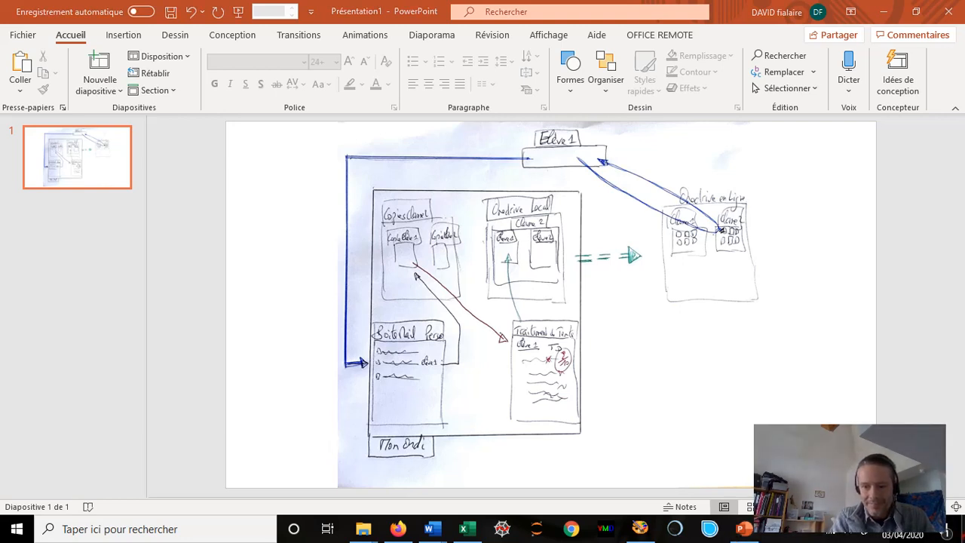
{"action": "left_click", "coordinate": [962, 530]}
{"action": "left_click", "coordinate": [962, 530]}
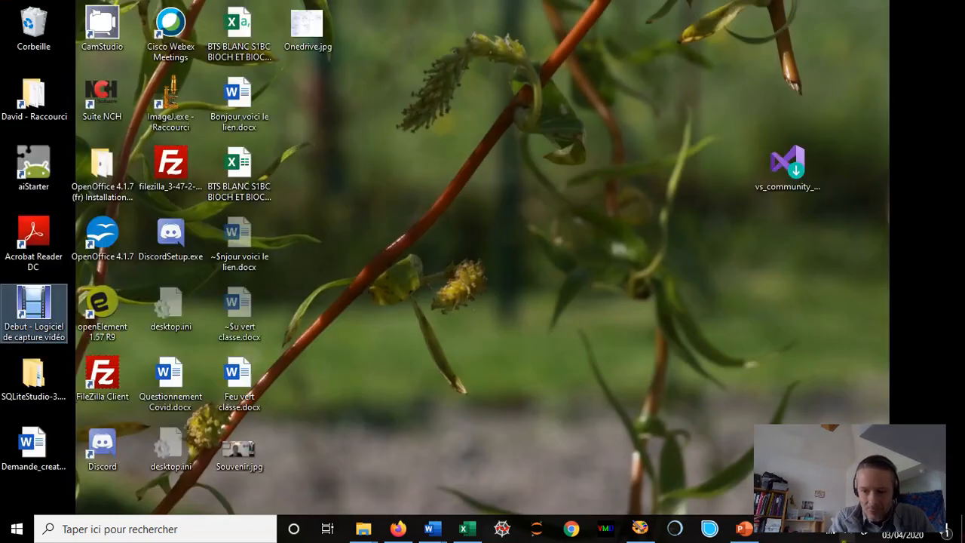
{"action": "left_click", "coordinate": [783, 534]}
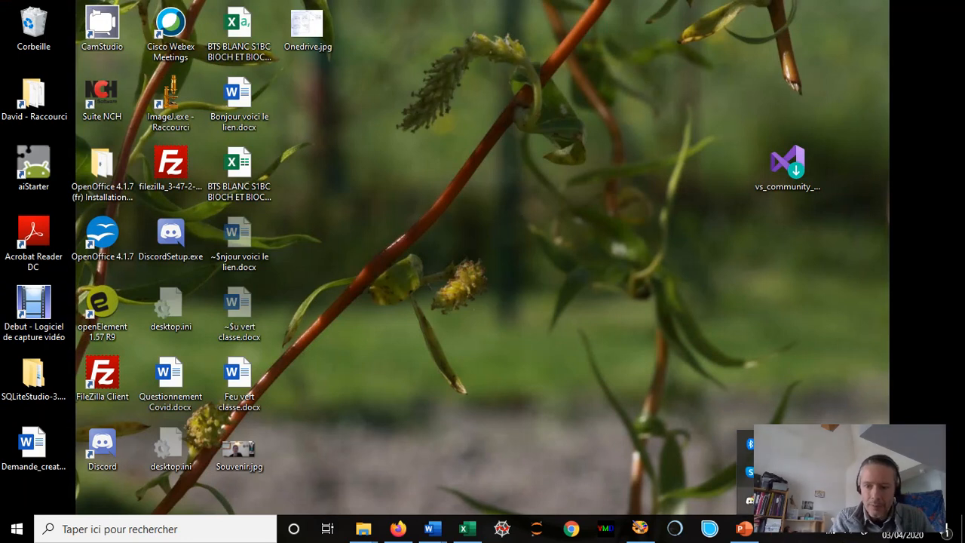
{"action": "left_click", "coordinate": [780, 500]}
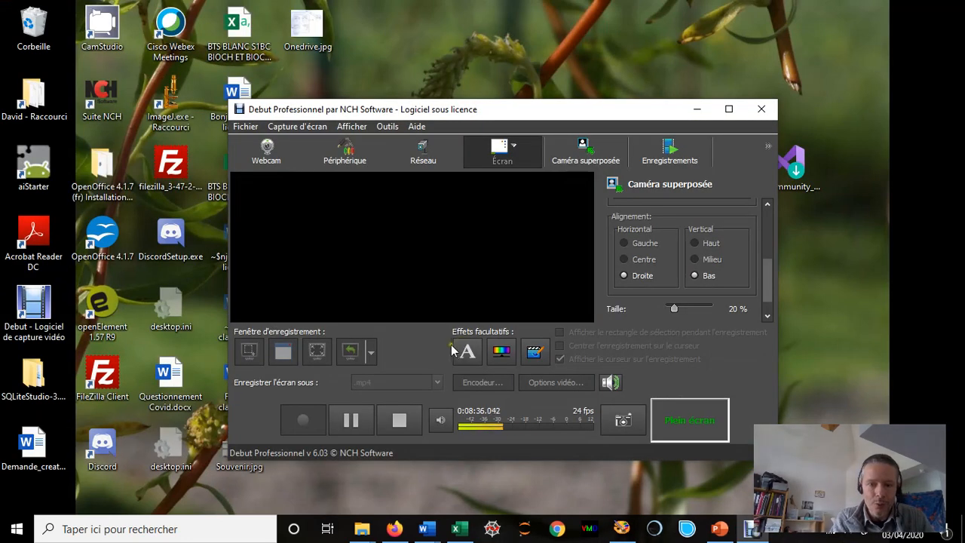